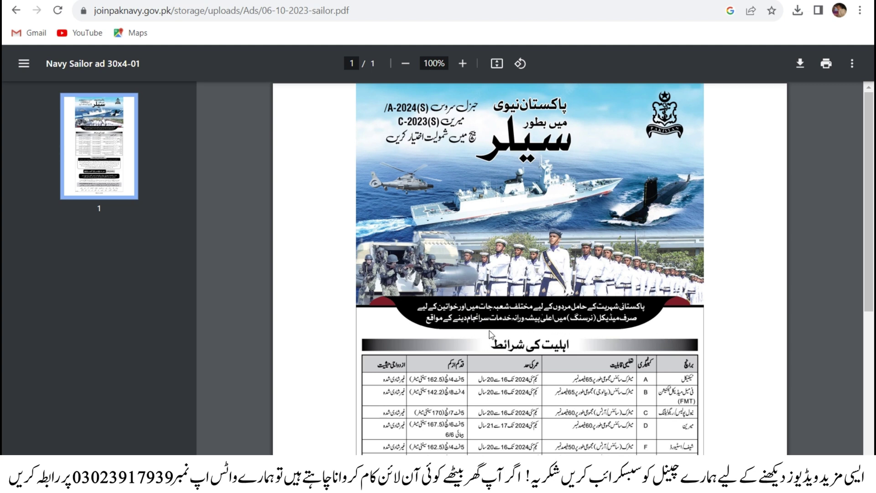
- Zoom the sailor ad 30x4-01 PDF to 146% and scroll through its eligibility criteria table
{"action": "scroll", "coordinate": [639, 319], "scroll_direction": "up", "scroll_amount": 3, "text": "ctrl"}
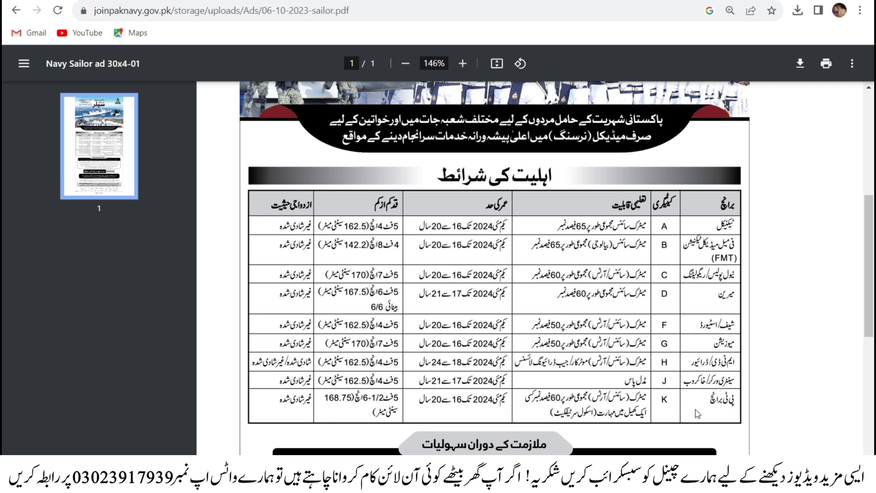
{"action": "scroll", "coordinate": [697, 413], "scroll_direction": "down", "scroll_amount": 2}
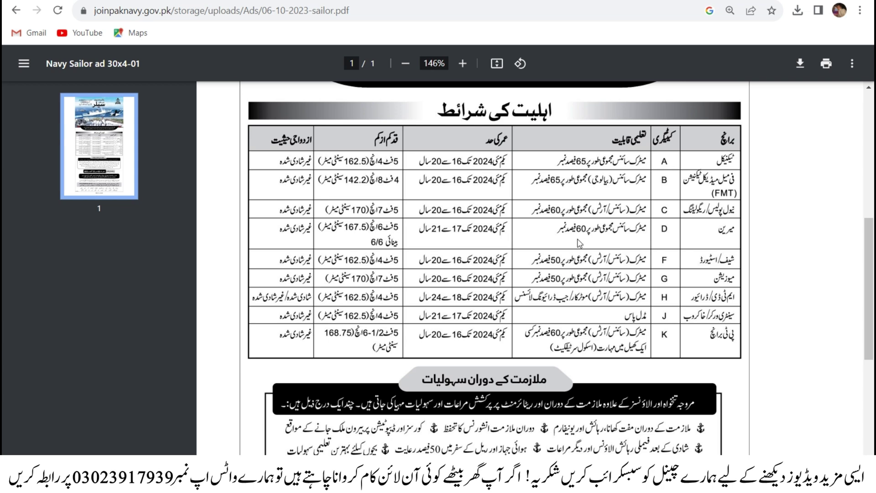
{"action": "scroll", "coordinate": [586, 229], "scroll_direction": "up", "scroll_amount": 4}
{"action": "scroll", "coordinate": [588, 224], "scroll_direction": "up", "scroll_amount": 5}
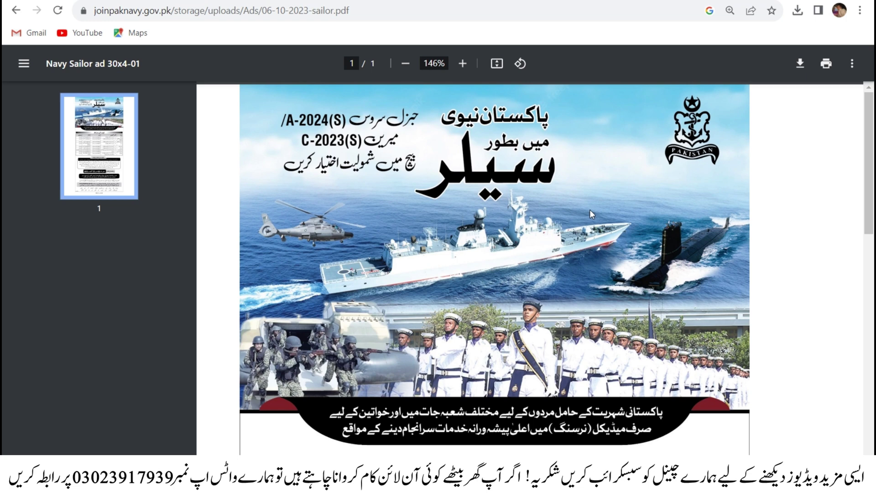
{"action": "scroll", "coordinate": [590, 210], "scroll_direction": "down", "scroll_amount": 3}
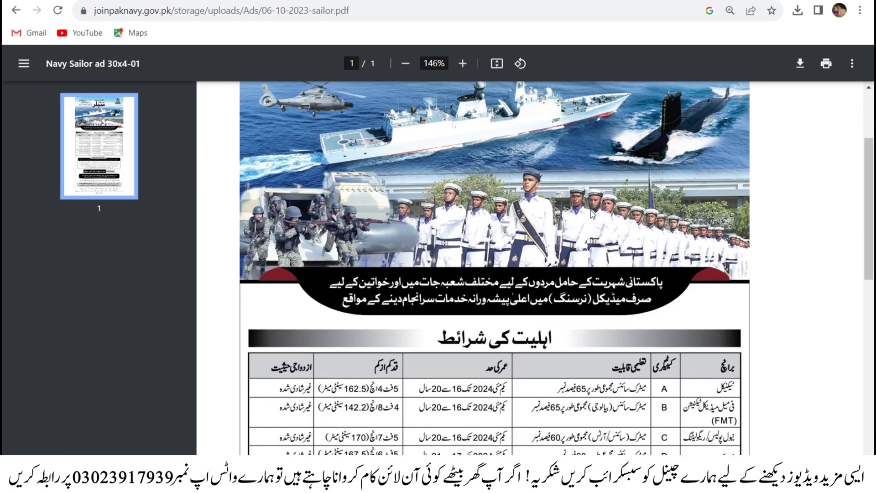
{"action": "scroll", "coordinate": [647, 292], "scroll_direction": "up", "scroll_amount": 3}
{"action": "scroll", "coordinate": [648, 294], "scroll_direction": "down", "scroll_amount": 3}
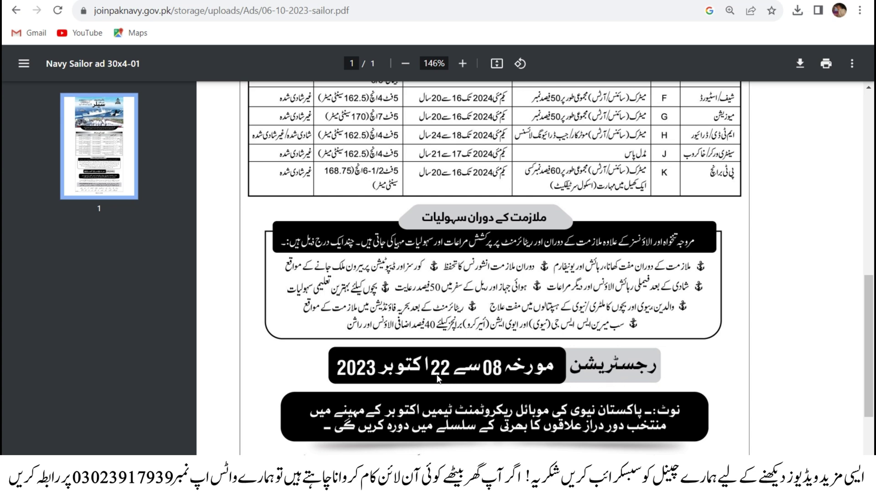
{"action": "scroll", "coordinate": [479, 376], "scroll_direction": "down", "scroll_amount": 2}
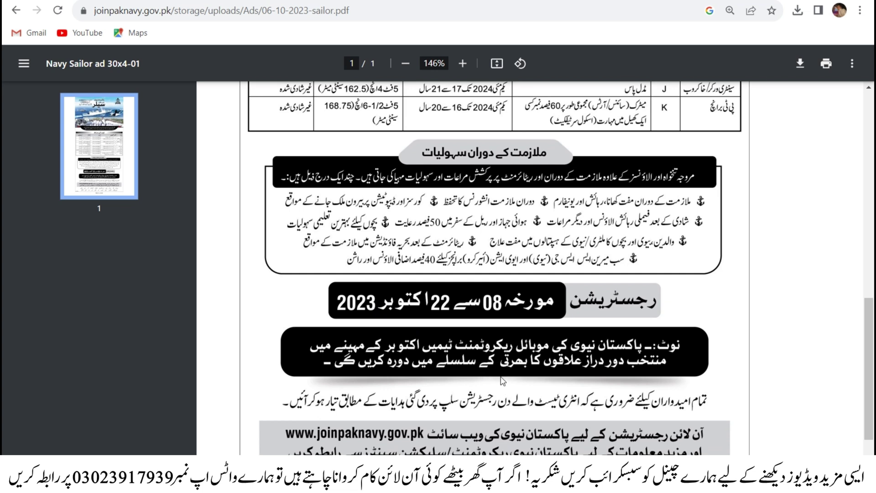
{"action": "scroll", "coordinate": [503, 380], "scroll_direction": "down", "scroll_amount": 2}
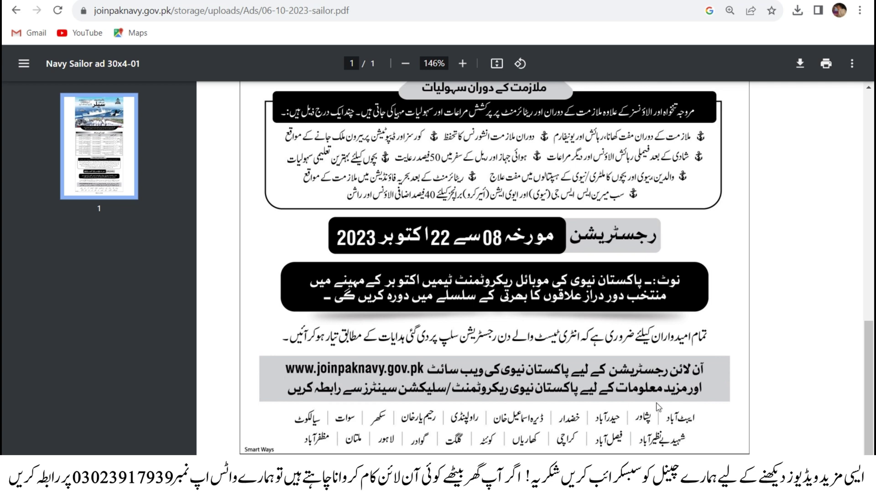
{"action": "scroll", "coordinate": [651, 413], "scroll_direction": "down", "scroll_amount": 1}
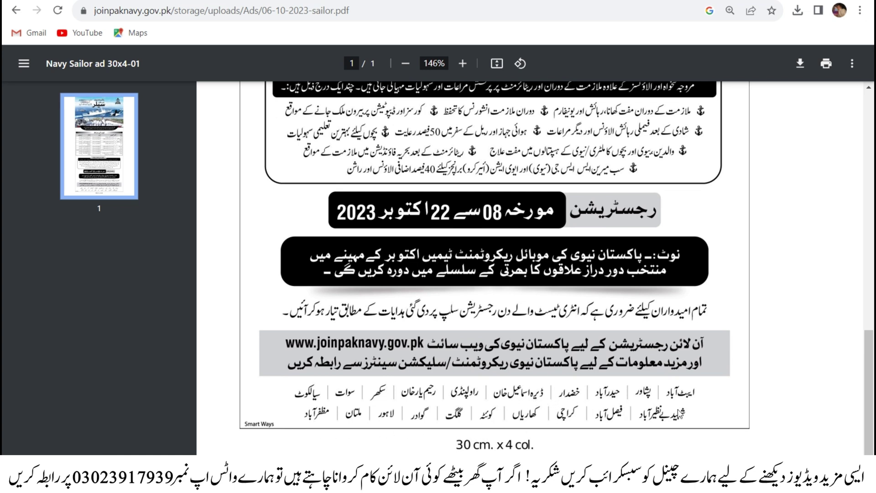
{"action": "scroll", "coordinate": [681, 414], "scroll_direction": "up", "scroll_amount": 4}
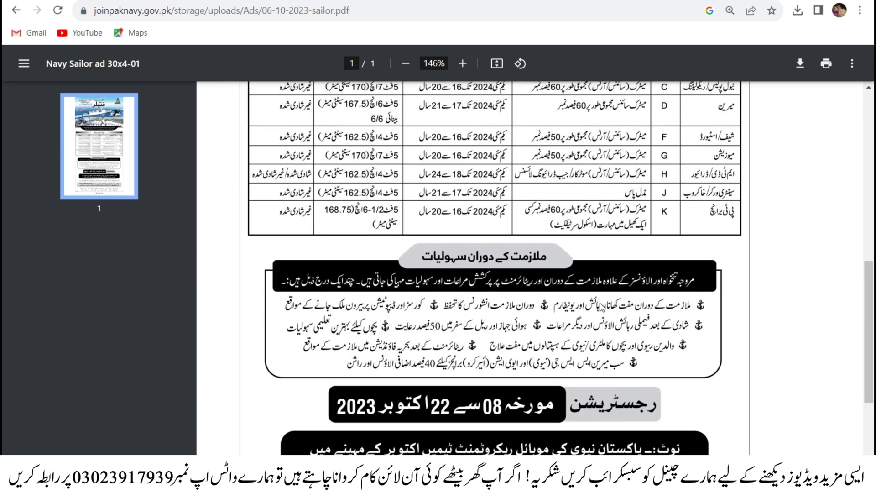
{"action": "scroll", "coordinate": [554, 346], "scroll_direction": "up", "scroll_amount": 10}
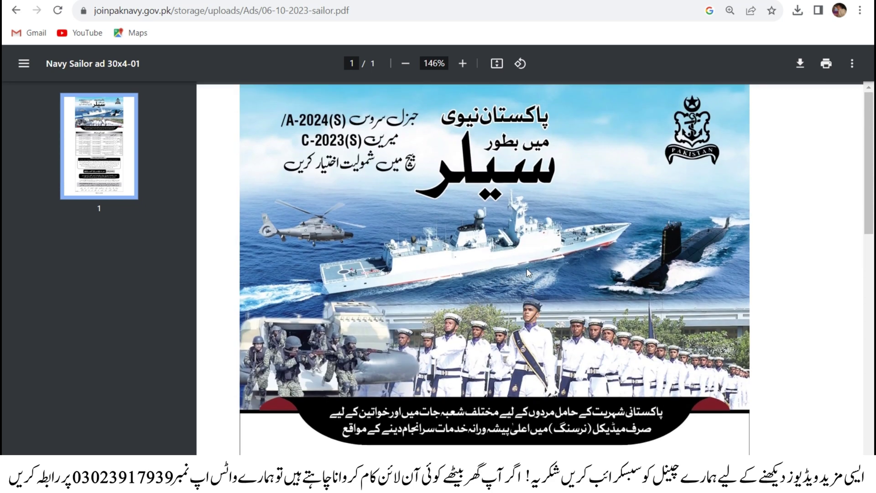
{"action": "scroll", "coordinate": [468, 246], "scroll_direction": "down", "scroll_amount": 1}
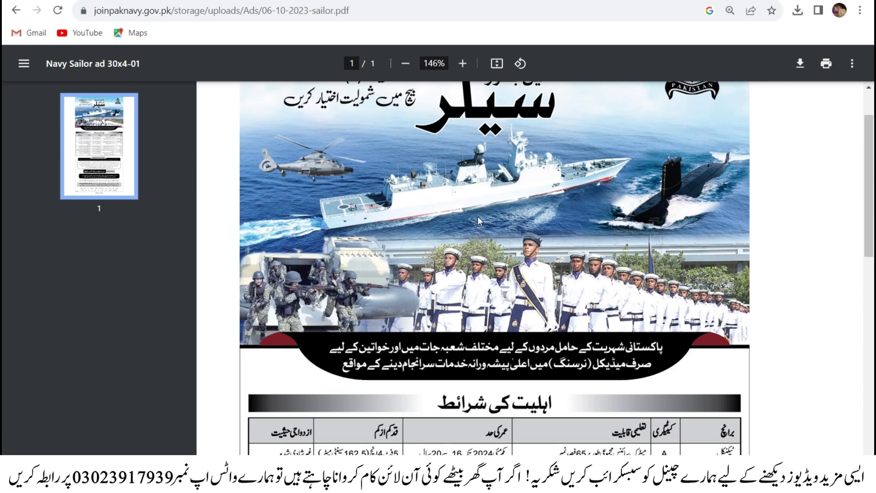
{"action": "scroll", "coordinate": [489, 198], "scroll_direction": "up", "scroll_amount": 1}
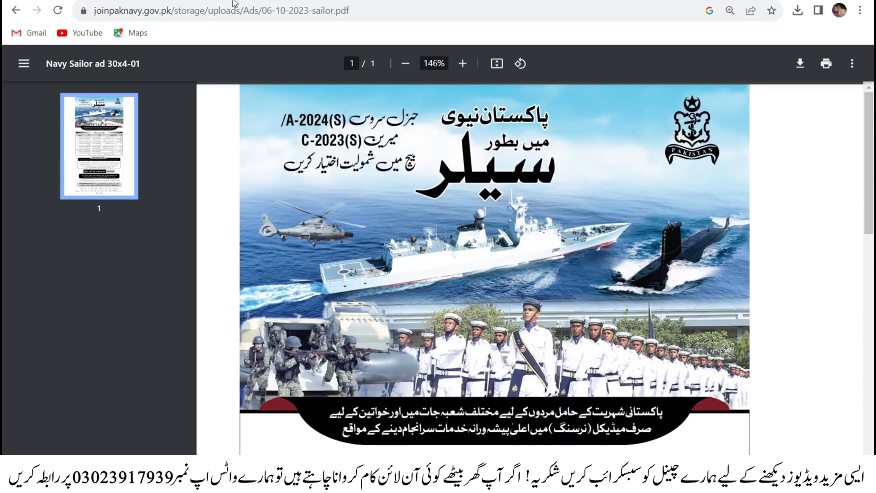
{"action": "left_click", "coordinate": [234, 1]}
{"action": "left_click", "coordinate": [202, 77]}
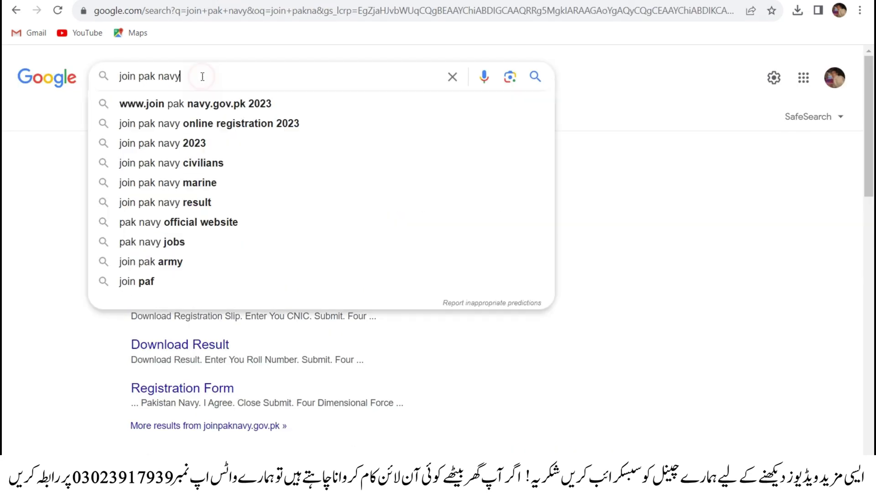
{"action": "left_click", "coordinate": [233, 105]}
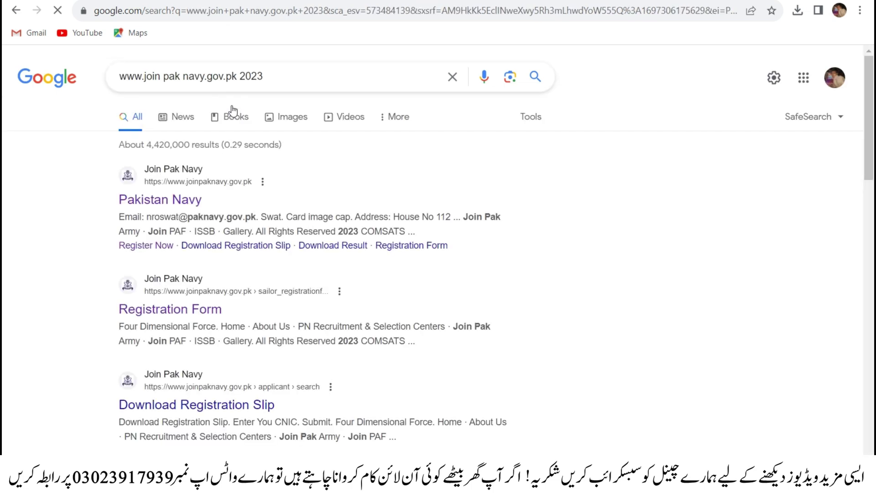
{"action": "left_click", "coordinate": [167, 201]}
{"action": "right_click", "coordinate": [168, 201]}
{"action": "left_click", "coordinate": [201, 208]}
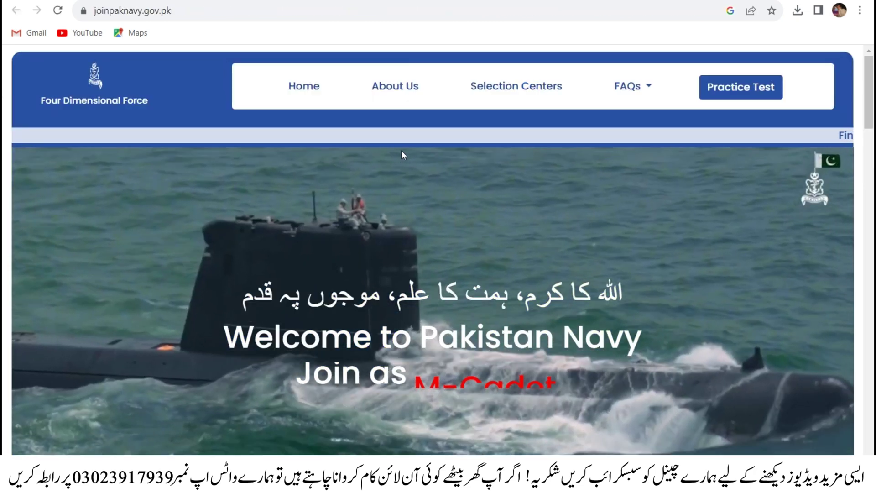
{"action": "scroll", "coordinate": [402, 149], "scroll_direction": "down", "scroll_amount": 5}
{"action": "scroll", "coordinate": [529, 211], "scroll_direction": "up", "scroll_amount": 5}
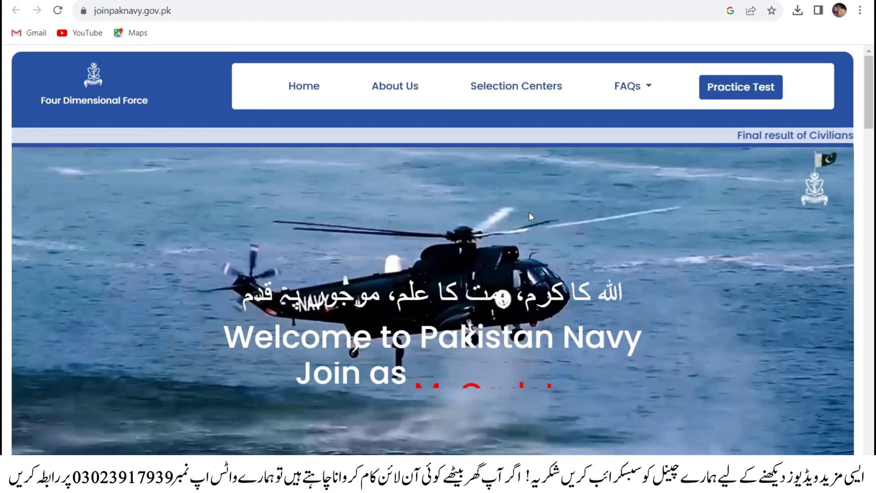
{"action": "scroll", "coordinate": [525, 200], "scroll_direction": "down", "scroll_amount": 5}
{"action": "scroll", "coordinate": [523, 197], "scroll_direction": "down", "scroll_amount": 10}
{"action": "scroll", "coordinate": [502, 196], "scroll_direction": "up", "scroll_amount": 5}
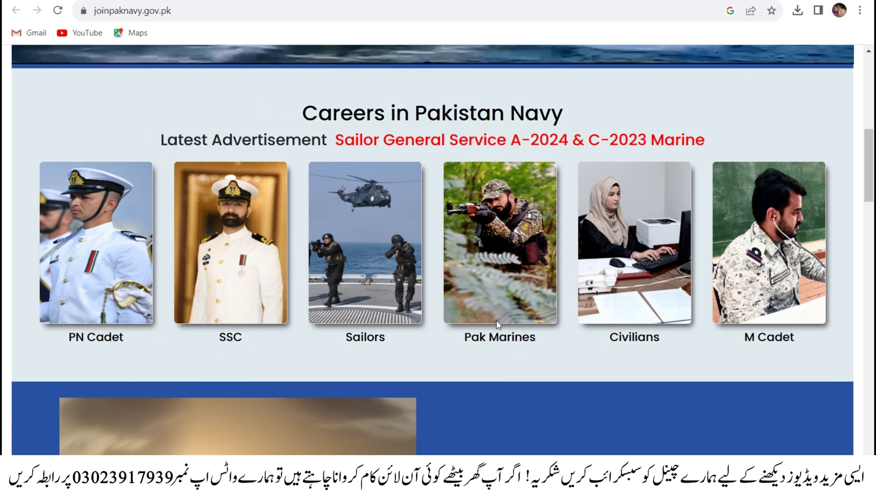
- Open the sailor advertisement (View Ad) in a new tab and glance at it
{"action": "mouse_move", "coordinate": [388, 302]}
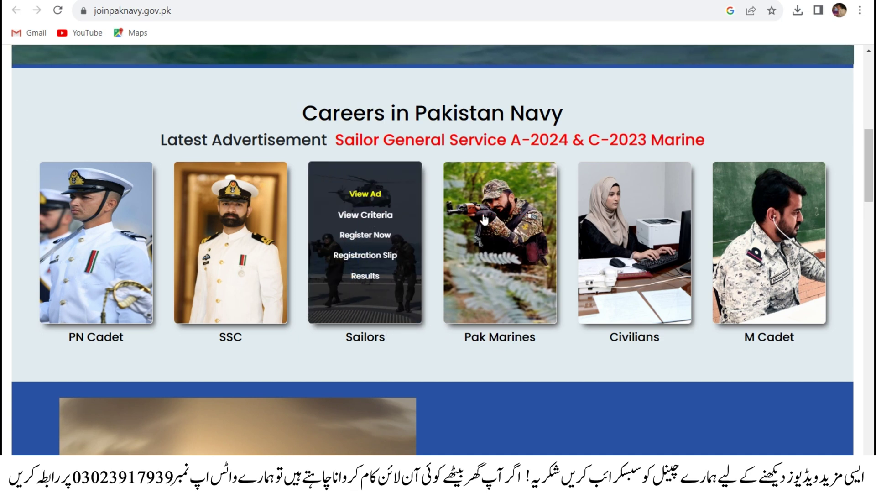
{"action": "mouse_move", "coordinate": [499, 249]}
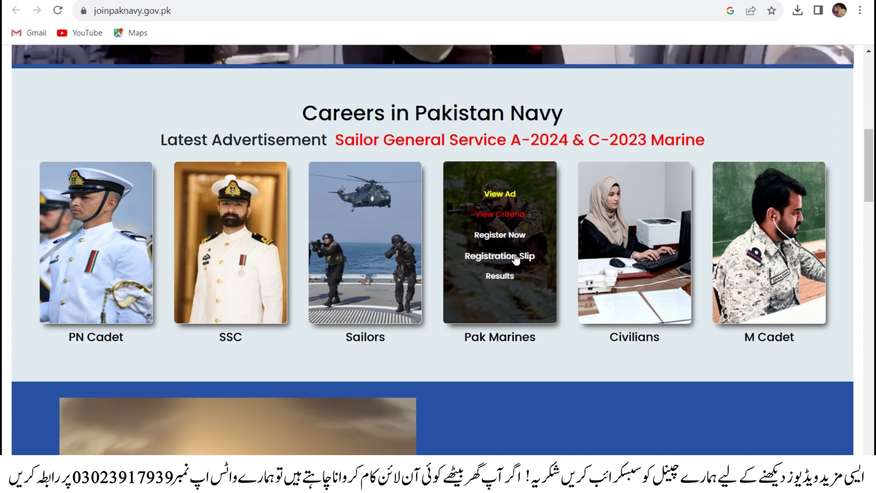
{"action": "right_click", "coordinate": [502, 197]}
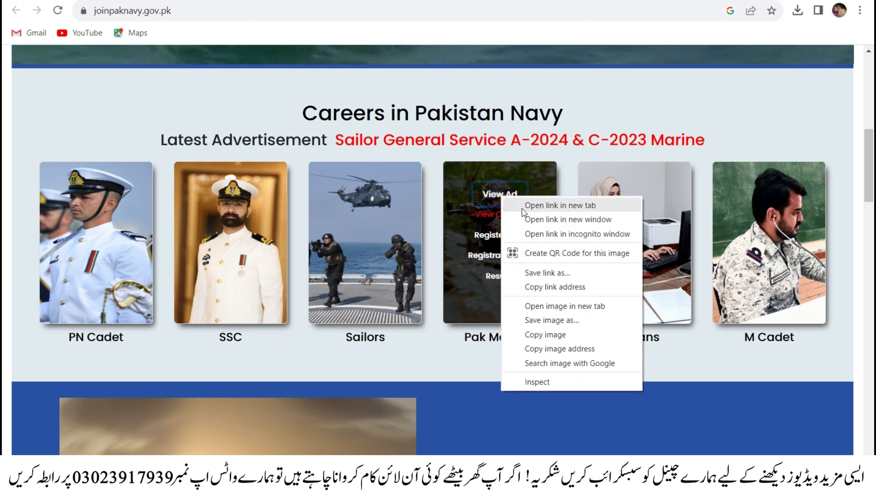
{"action": "left_click", "coordinate": [529, 204]}
{"action": "key", "text": "ctrl+Tab"}
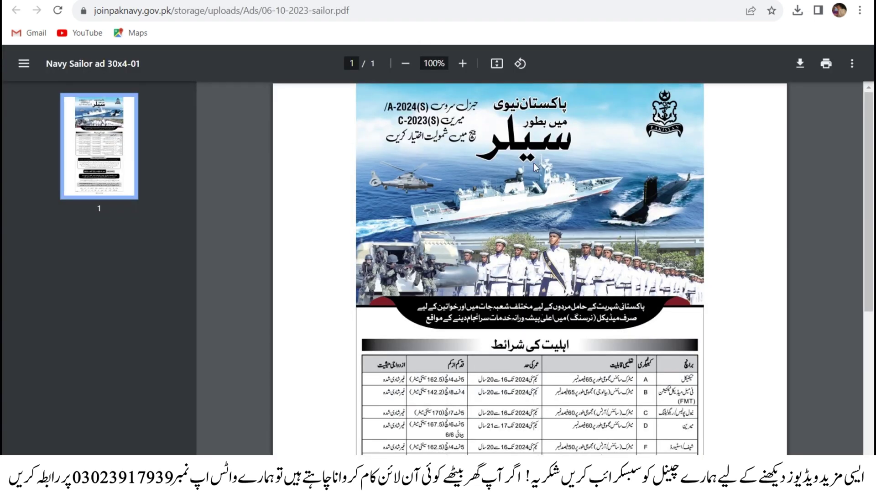
{"action": "key", "text": "ctrl+shift+Tab"}
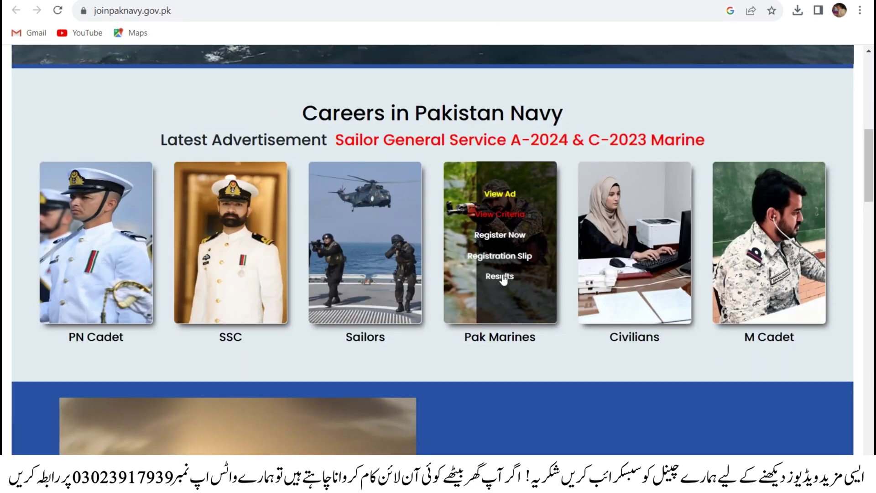
- Open the selection criteria document in a new tab, scroll through it, and return to Careers
{"action": "right_click", "coordinate": [498, 216]}
{"action": "left_click", "coordinate": [519, 221]}
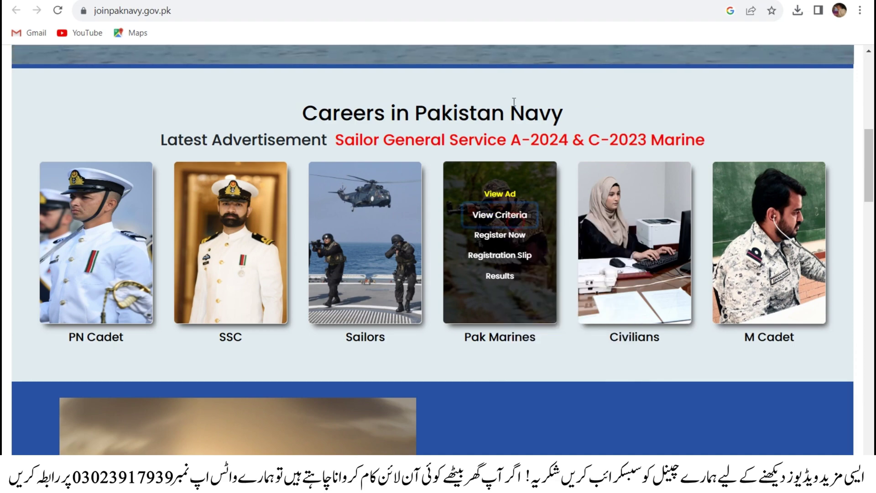
{"action": "key", "text": "ctrl+Tab"}
{"action": "scroll", "coordinate": [577, 182], "scroll_direction": "down", "scroll_amount": 8}
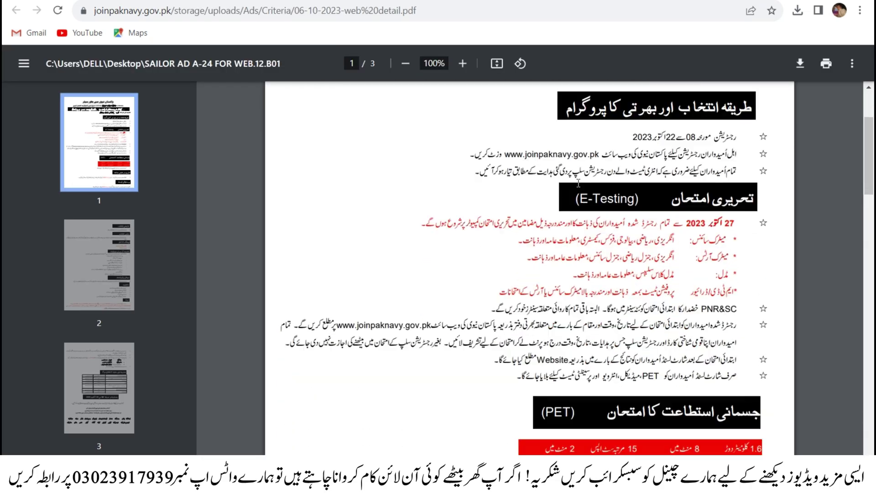
{"action": "scroll", "coordinate": [587, 197], "scroll_direction": "down", "scroll_amount": 15}
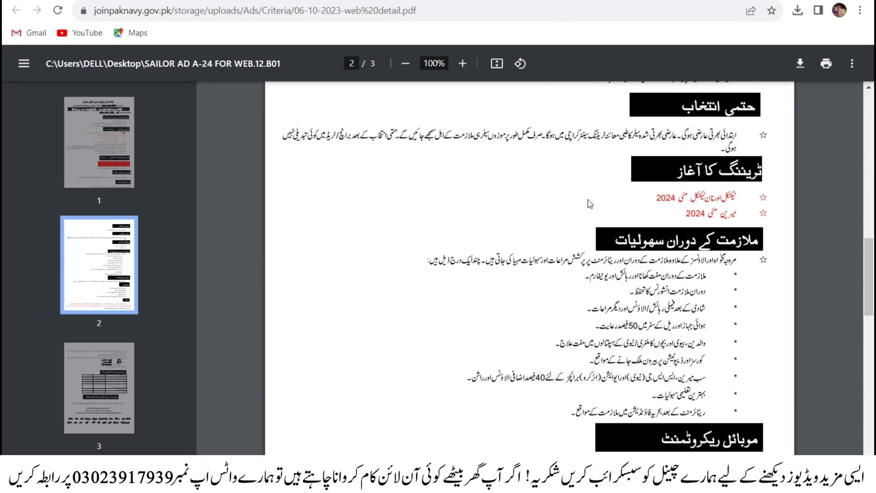
{"action": "key", "text": "ctrl+shift+Tab"}
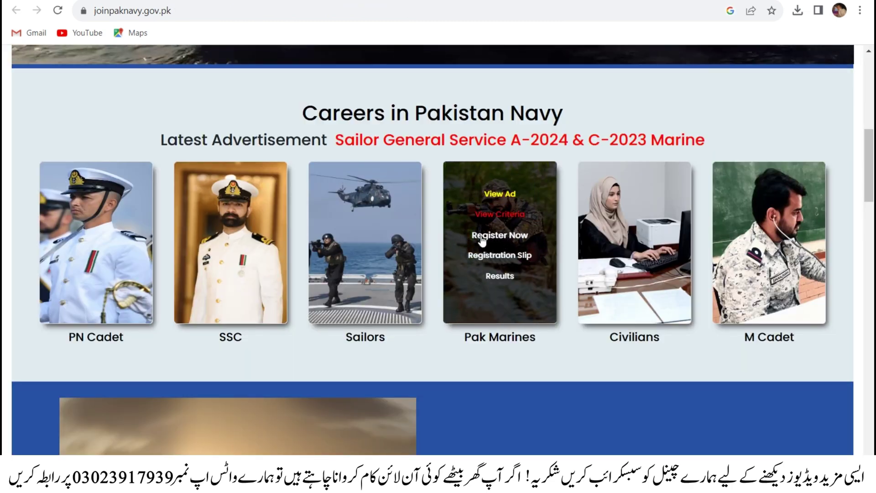
- Open the online sailor Registration Form and expand its Advertisement dropdown
{"action": "left_click", "coordinate": [482, 239]}
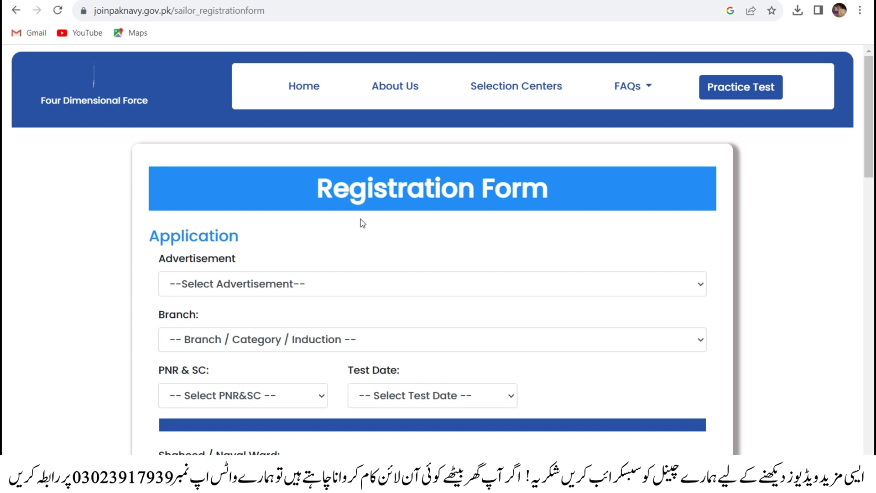
{"action": "scroll", "coordinate": [418, 203], "scroll_direction": "down", "scroll_amount": 3}
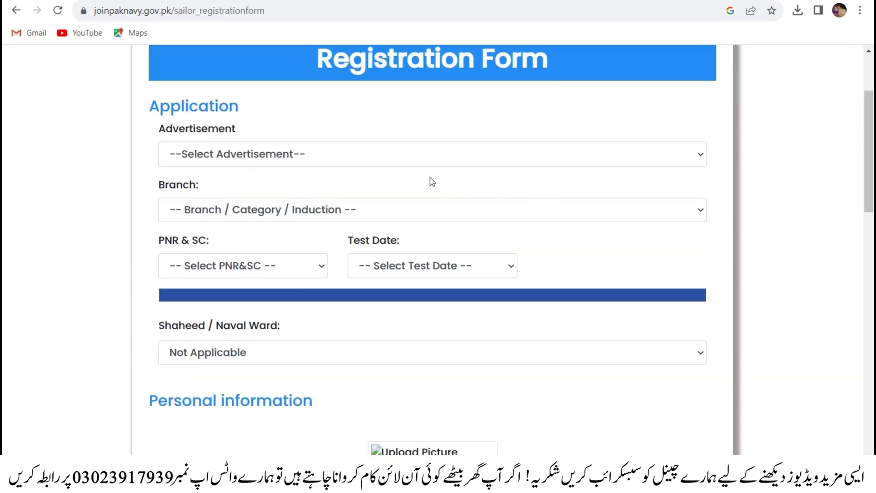
{"action": "scroll", "coordinate": [427, 177], "scroll_direction": "up", "scroll_amount": 3}
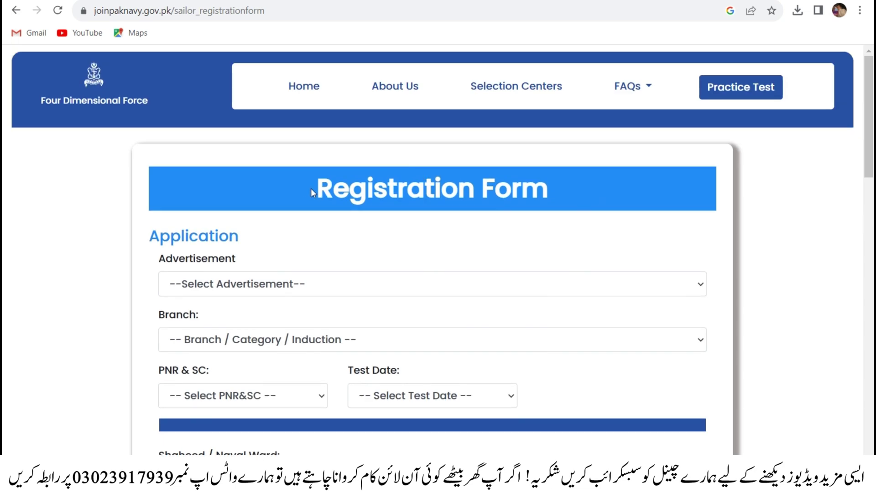
{"action": "left_click_drag", "start_coordinate": [314, 189], "coordinate": [556, 191]}
{"action": "scroll", "coordinate": [558, 188], "scroll_direction": "down", "scroll_amount": 1}
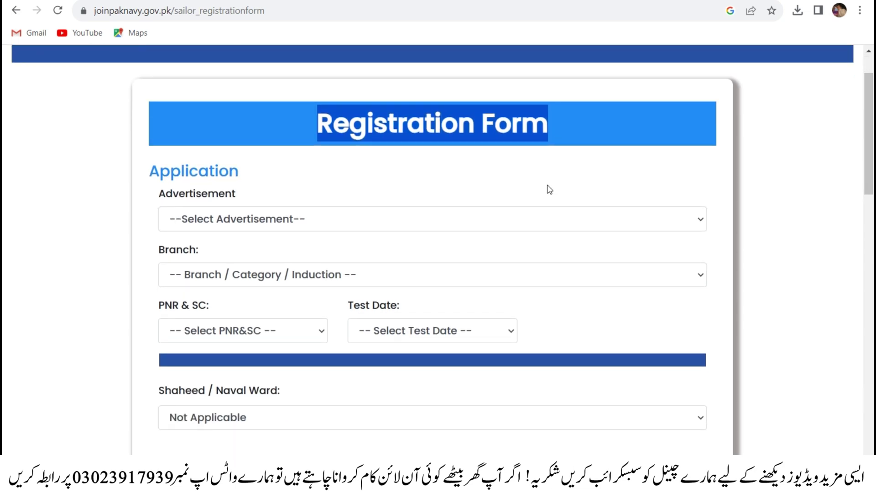
{"action": "left_click", "coordinate": [328, 220]}
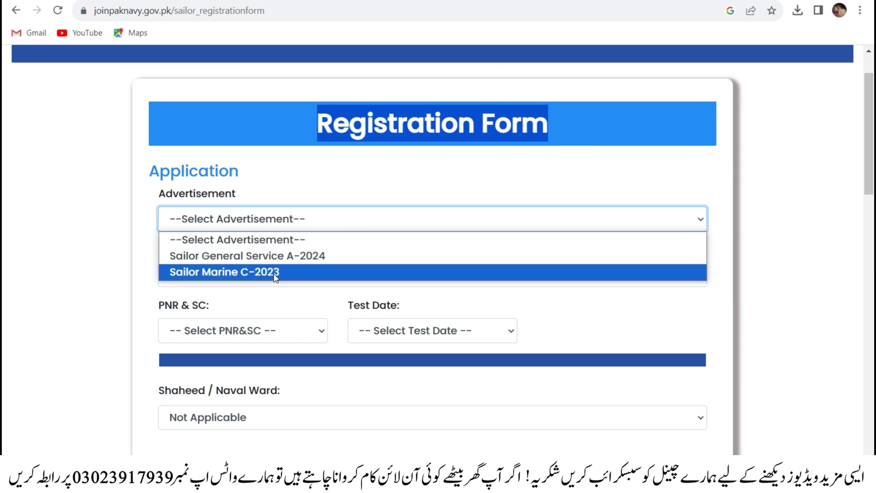
- Select Sailor General Service A-2024 as the advertisement after comparing Sailor Marine C-2023's branches
{"action": "left_click", "coordinate": [280, 255]}
{"action": "left_click", "coordinate": [364, 219]}
{"action": "left_click", "coordinate": [364, 220]}
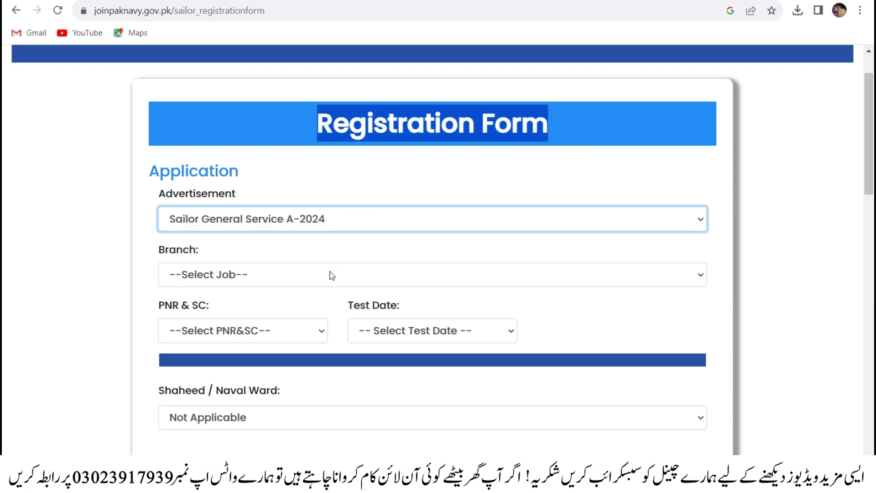
{"action": "left_click", "coordinate": [322, 274]}
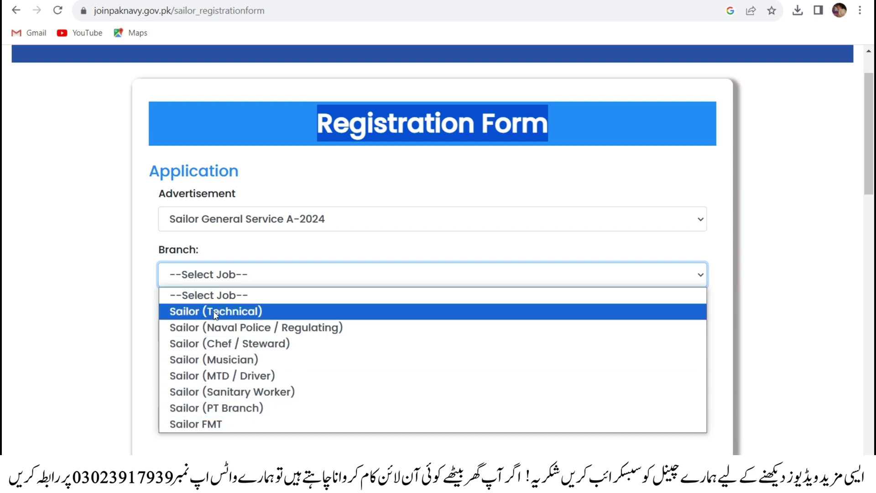
{"action": "left_click", "coordinate": [252, 219]}
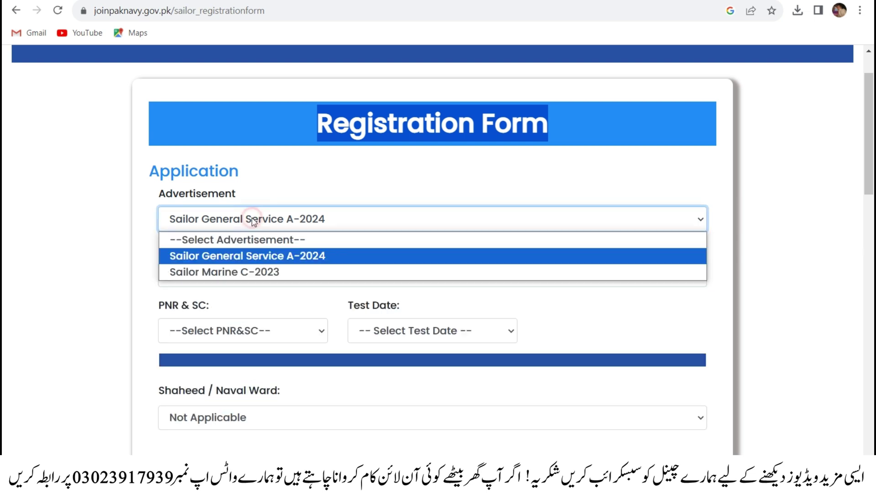
{"action": "left_click", "coordinate": [250, 272]}
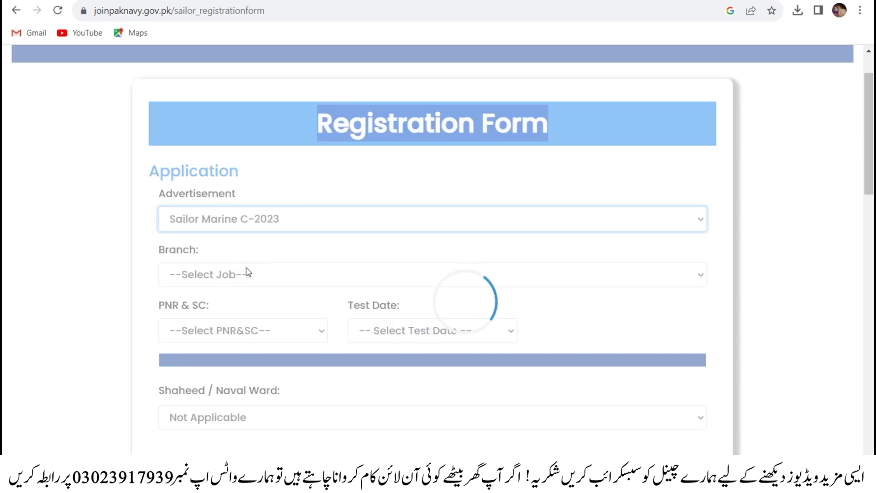
{"action": "left_click", "coordinate": [247, 273]}
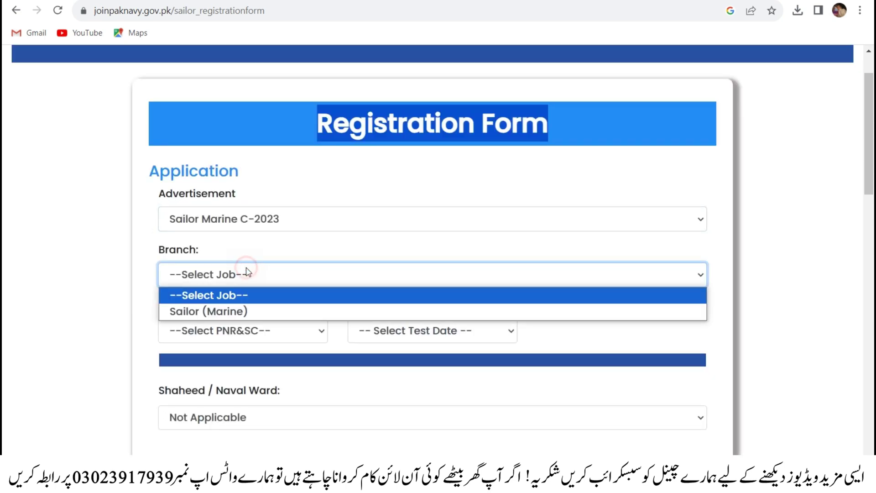
{"action": "left_click", "coordinate": [234, 311]}
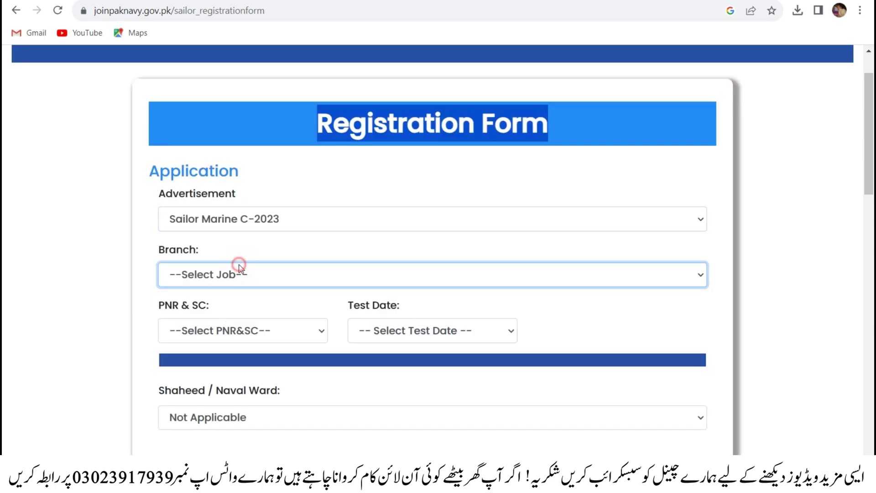
{"action": "left_click", "coordinate": [255, 218]}
{"action": "left_click", "coordinate": [262, 257]}
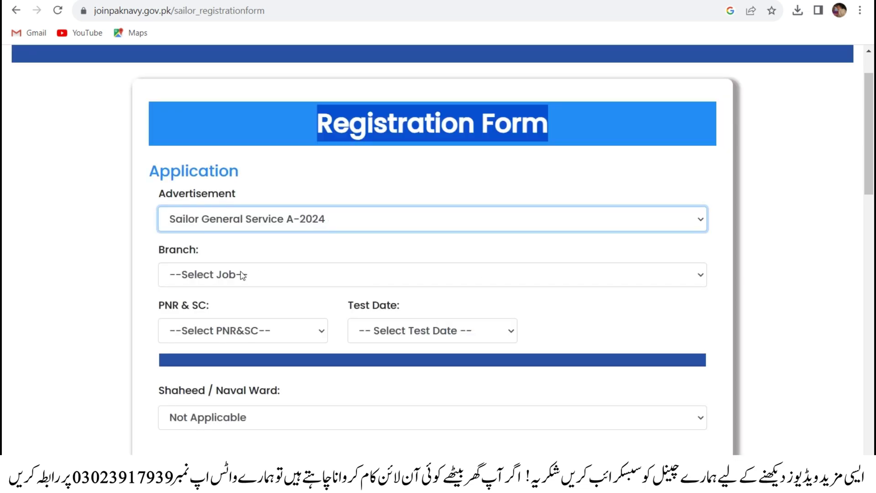
- Choose Sailor FMT as the branch and highlight the PNR & SC label
{"action": "left_click", "coordinate": [245, 277]}
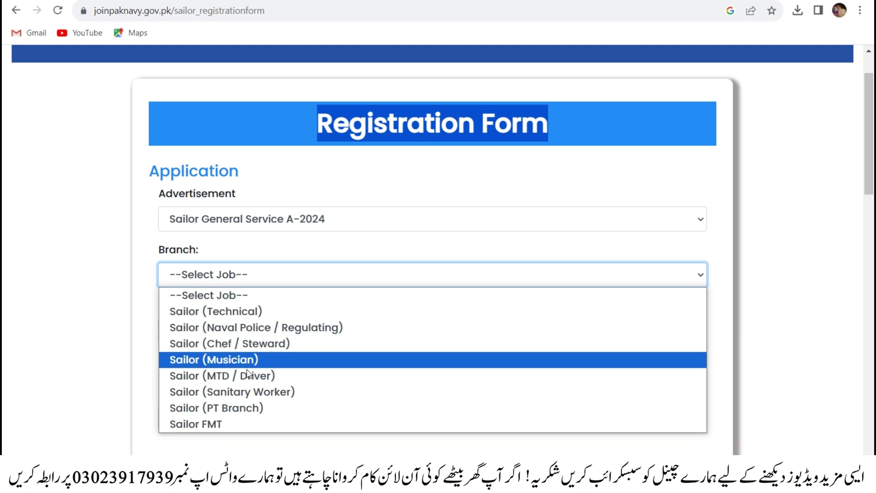
{"action": "left_click", "coordinate": [223, 424]}
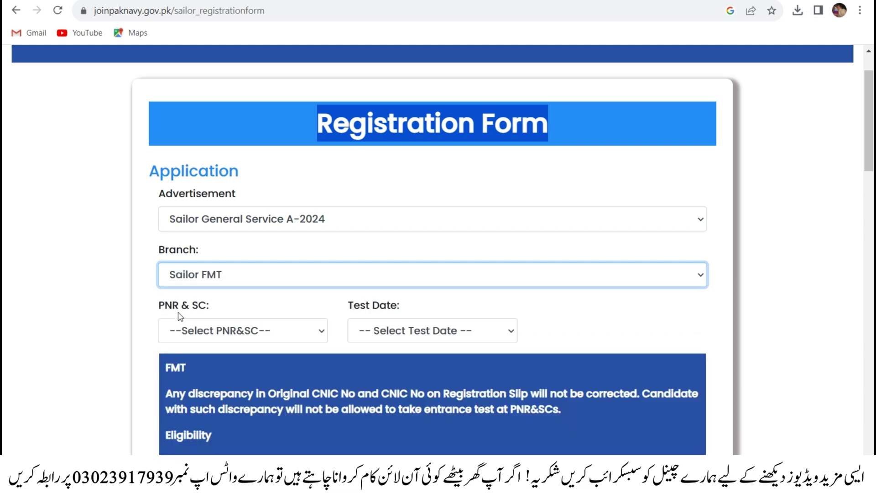
{"action": "left_click", "coordinate": [155, 313]}
{"action": "left_click_drag", "start_coordinate": [169, 316], "coordinate": [242, 315]}
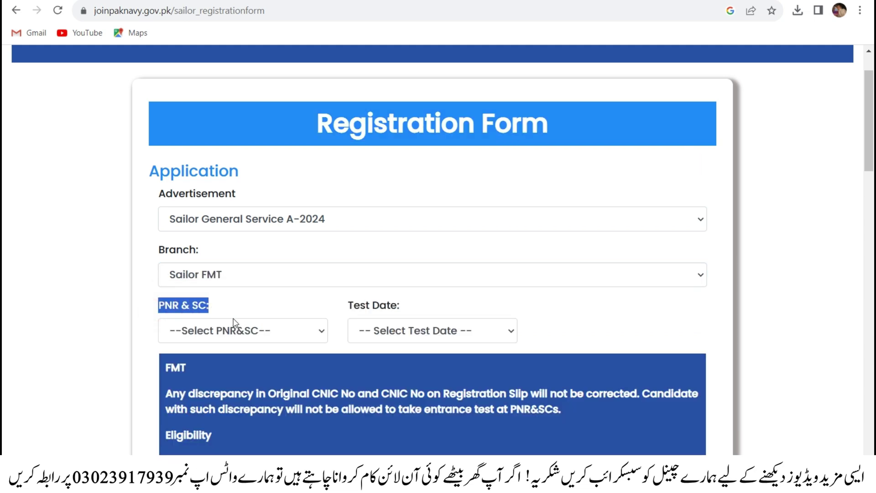
- Choose Multan as test centre, 2023-11-07 as test date and 09:00:00 as test time
{"action": "left_click", "coordinate": [233, 331]}
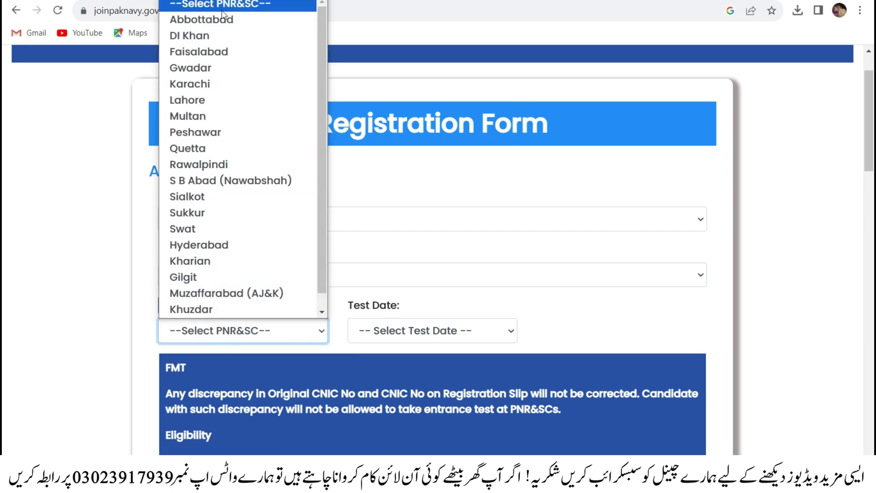
{"action": "left_click", "coordinate": [205, 116]}
{"action": "left_click", "coordinate": [427, 338]}
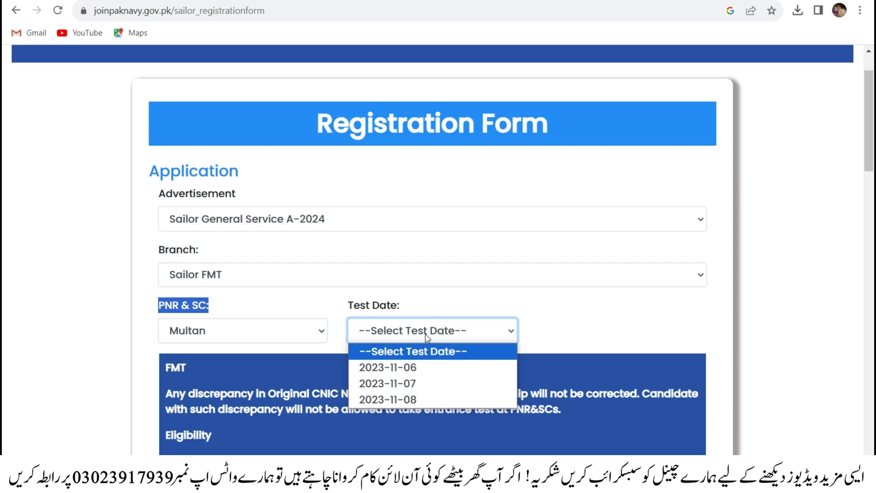
{"action": "left_click", "coordinate": [416, 385]}
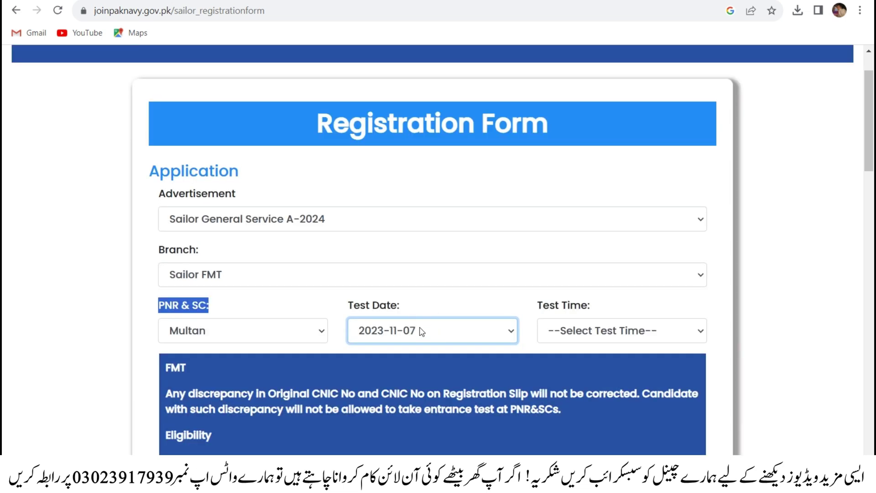
{"action": "left_click", "coordinate": [422, 332]}
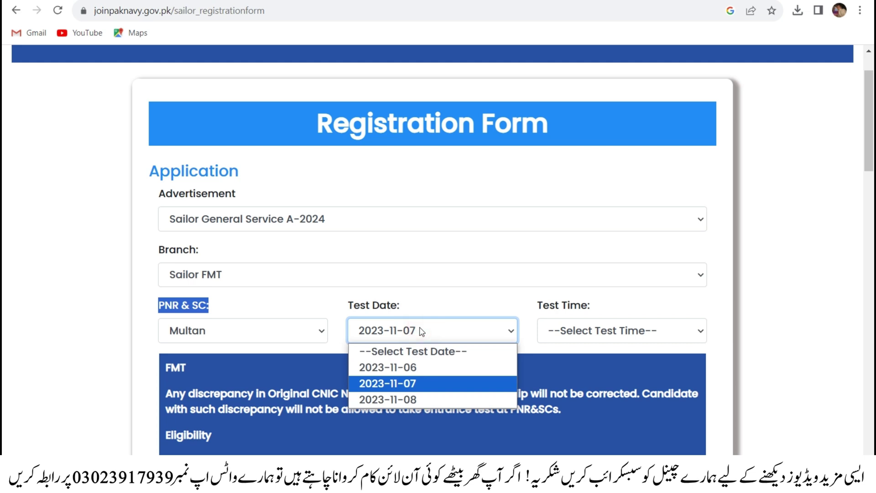
{"action": "left_click", "coordinate": [587, 332]}
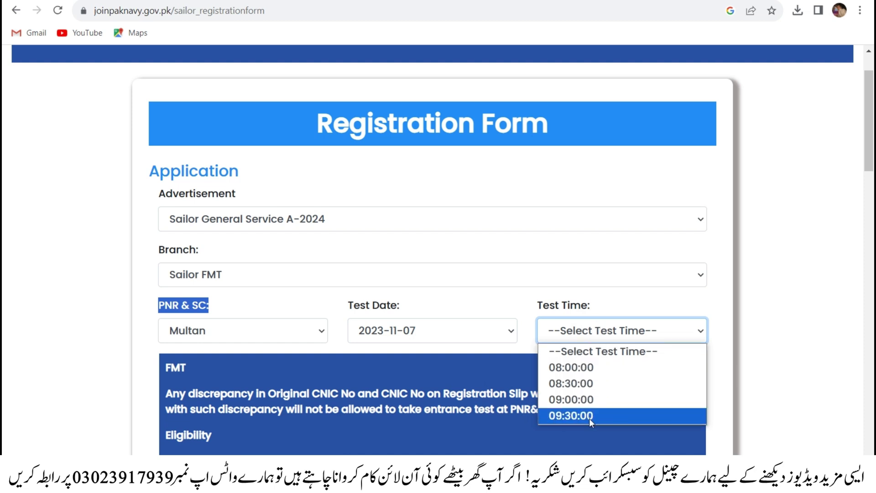
{"action": "left_click", "coordinate": [577, 401]}
{"action": "scroll", "coordinate": [576, 402], "scroll_direction": "down", "scroll_amount": 3}
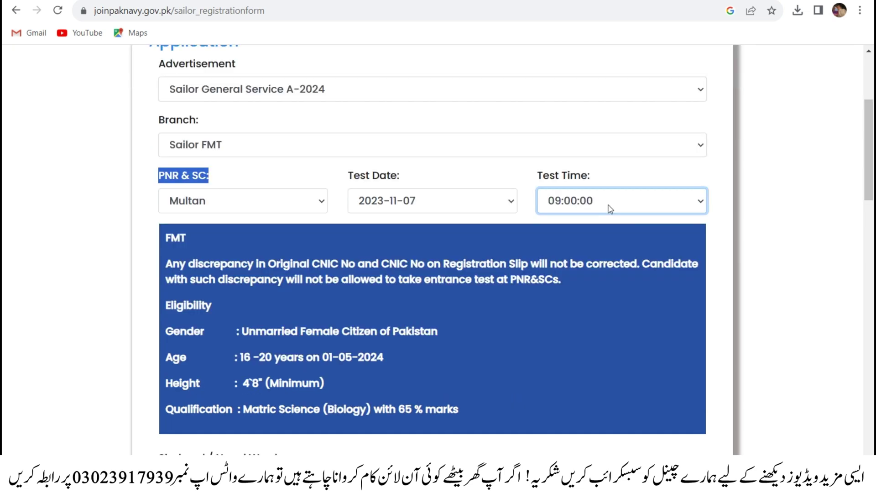
{"action": "scroll", "coordinate": [605, 222], "scroll_direction": "down", "scroll_amount": 2}
{"action": "scroll", "coordinate": [605, 223], "scroll_direction": "up", "scroll_amount": 1}
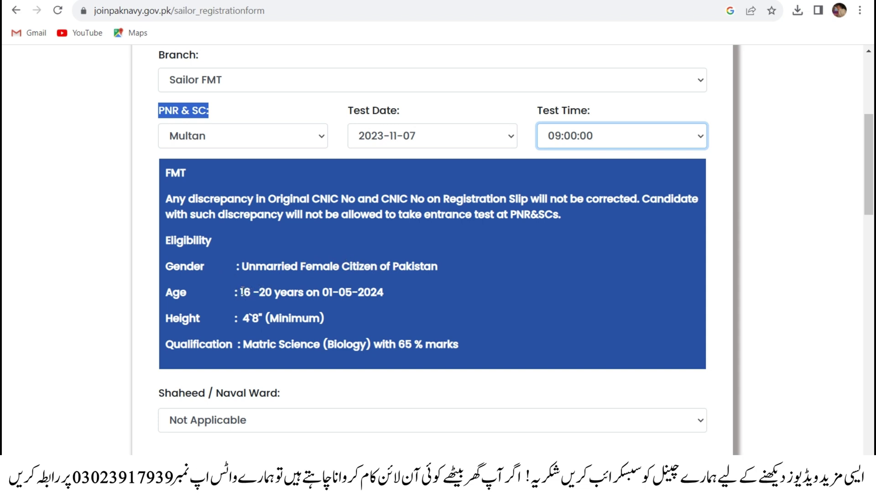
{"action": "left_click_drag", "start_coordinate": [240, 292], "coordinate": [284, 291]}
{"action": "scroll", "coordinate": [339, 302], "scroll_direction": "down", "scroll_amount": 3}
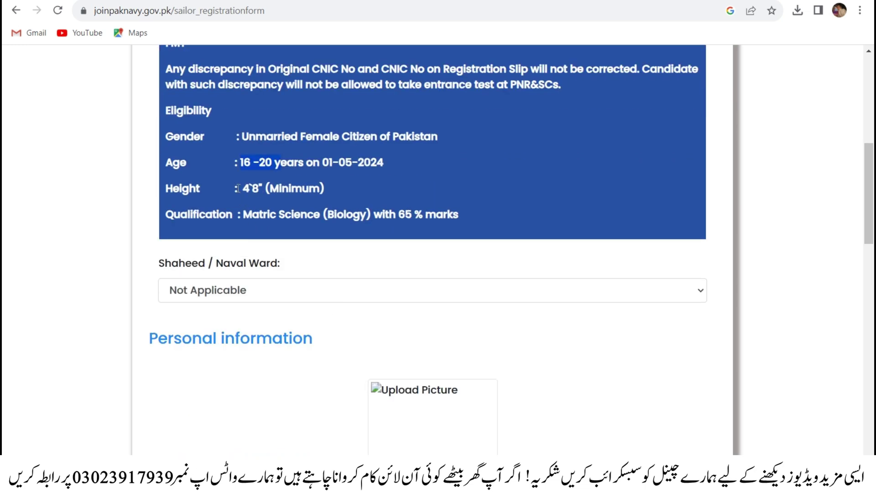
{"action": "left_click_drag", "start_coordinate": [244, 188], "coordinate": [259, 190]}
{"action": "scroll", "coordinate": [264, 183], "scroll_direction": "down", "scroll_amount": 2}
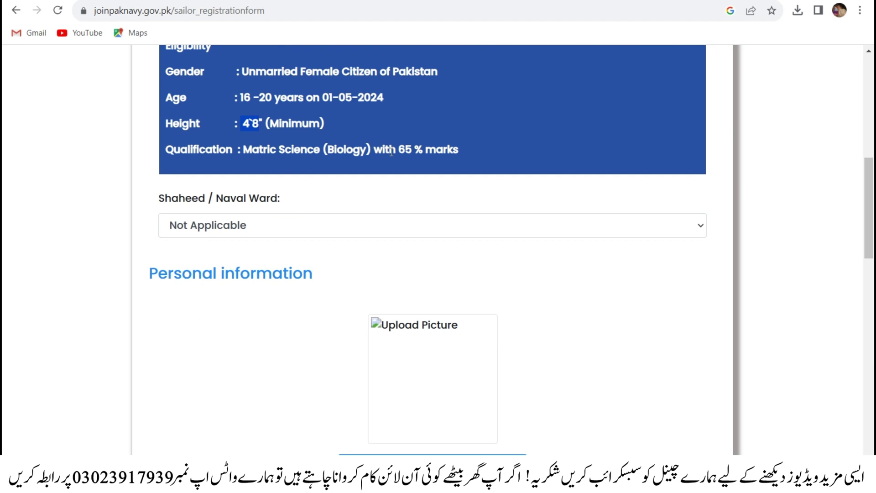
{"action": "scroll", "coordinate": [337, 210], "scroll_direction": "up", "scroll_amount": 6}
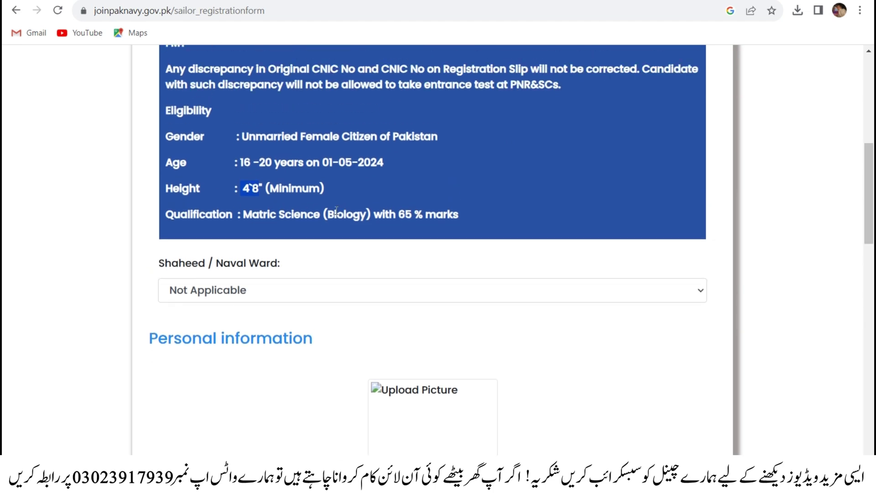
{"action": "scroll", "coordinate": [336, 210], "scroll_direction": "down", "scroll_amount": 7}
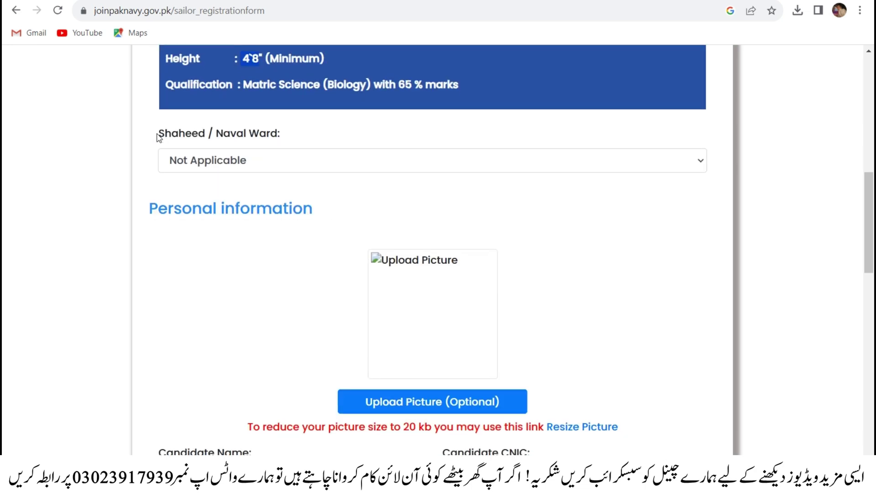
{"action": "left_click_drag", "start_coordinate": [153, 133], "coordinate": [281, 140]}
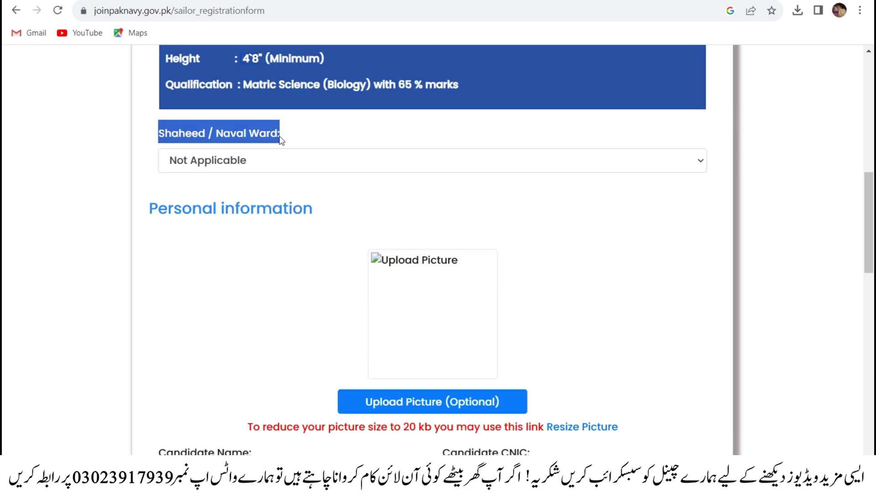
- Keep Shaheed / Naval Ward set to Not Applicable
{"action": "left_click", "coordinate": [283, 155]}
{"action": "left_click", "coordinate": [286, 158]}
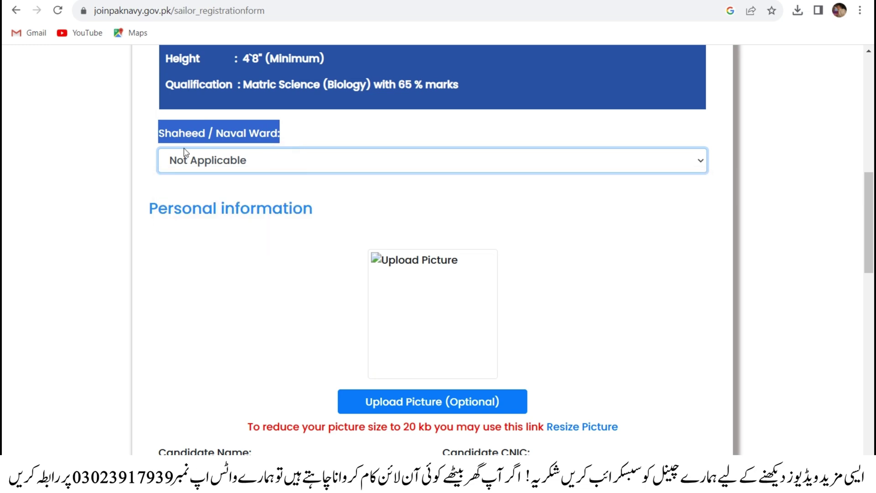
{"action": "left_click", "coordinate": [229, 161]}
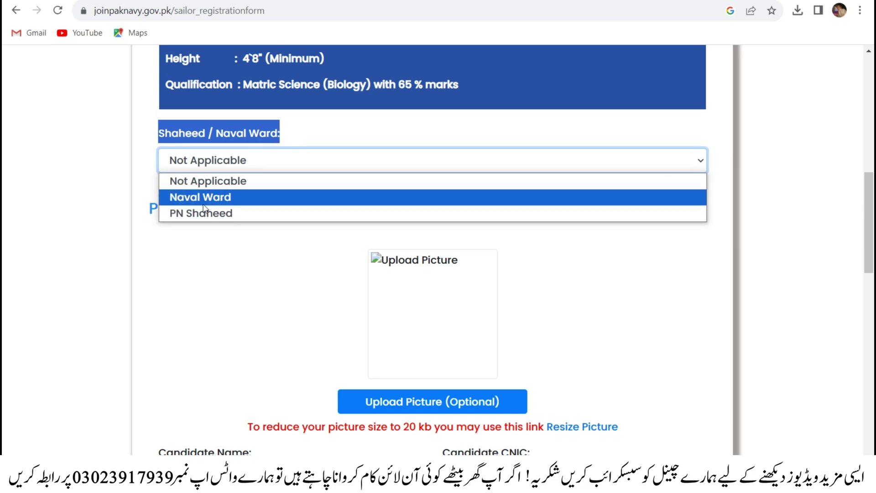
{"action": "left_click", "coordinate": [208, 182]}
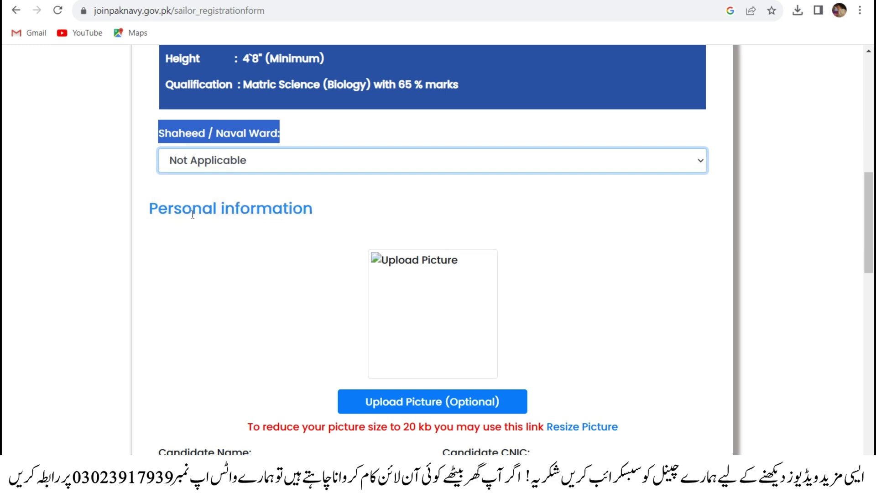
- Scroll down to the Personal information heading and the Upload Picture button
{"action": "scroll", "coordinate": [231, 248], "scroll_direction": "down", "scroll_amount": 2}
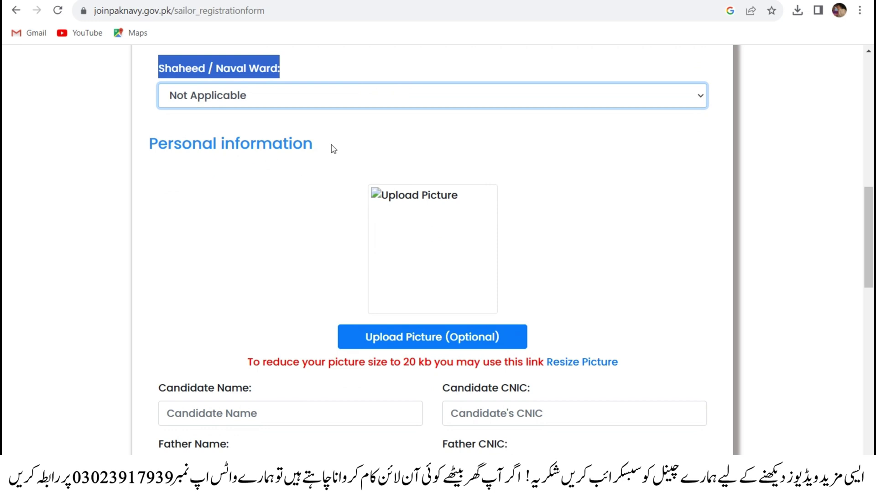
{"action": "left_click_drag", "start_coordinate": [320, 144], "coordinate": [140, 151]}
{"action": "scroll", "coordinate": [219, 206], "scroll_direction": "up", "scroll_amount": 5}
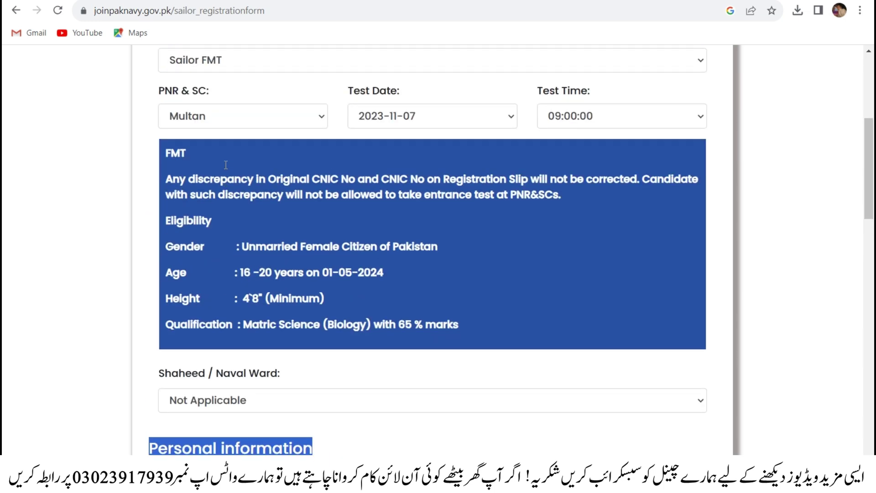
{"action": "scroll", "coordinate": [226, 164], "scroll_direction": "up", "scroll_amount": 5}
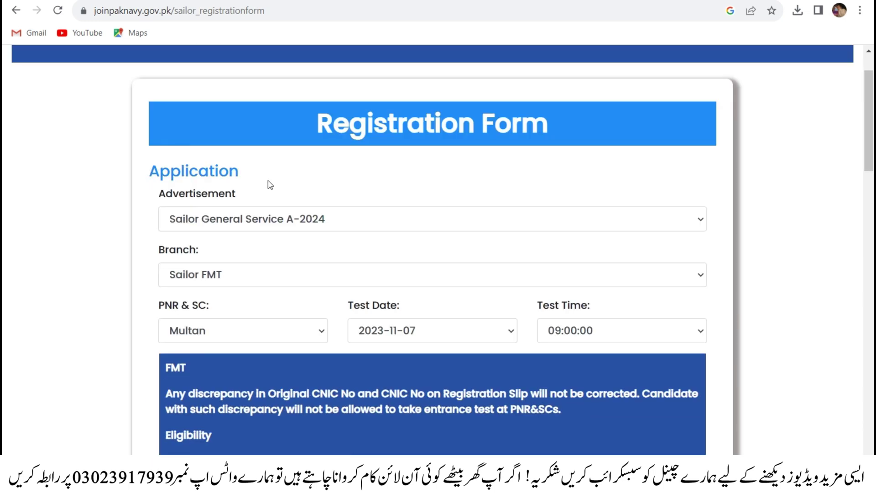
{"action": "scroll", "coordinate": [273, 188], "scroll_direction": "down", "scroll_amount": 8}
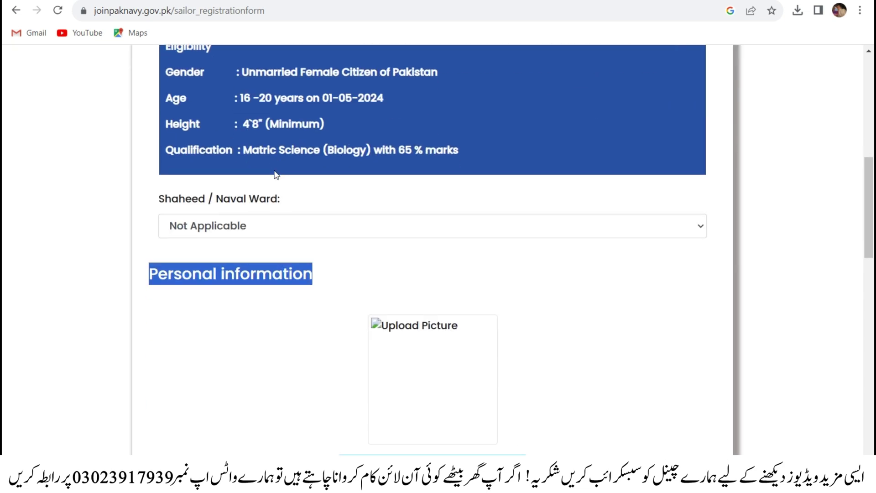
{"action": "left_click", "coordinate": [199, 297]}
{"action": "scroll", "coordinate": [152, 276], "scroll_direction": "down", "scroll_amount": 1}
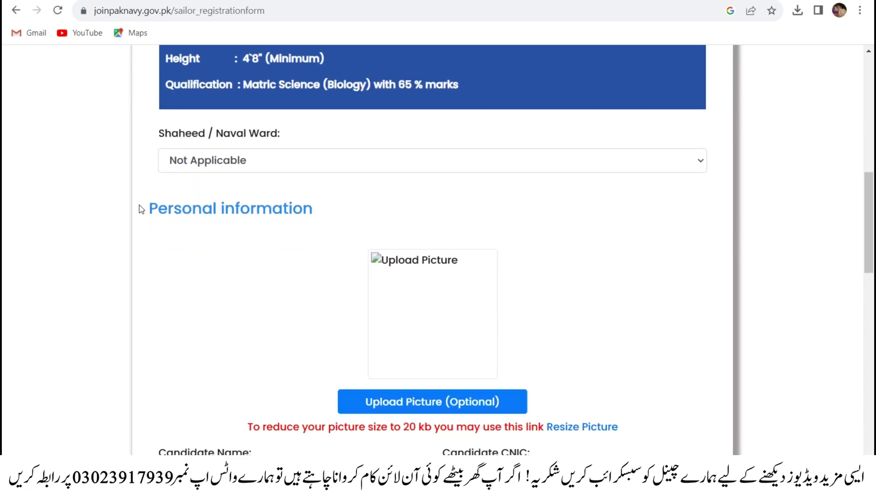
{"action": "left_click_drag", "start_coordinate": [150, 209], "coordinate": [294, 209]}
{"action": "scroll", "coordinate": [409, 270], "scroll_direction": "down", "scroll_amount": 2}
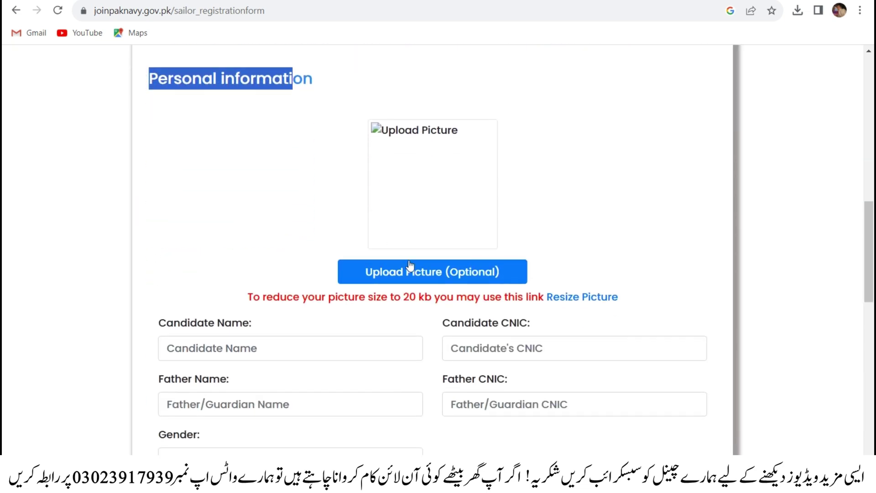
- Upload the candidate photo and highlight the note about the 20 kb picture size limit
{"action": "left_click", "coordinate": [431, 272]}
{"action": "key", "text": "Escape"}
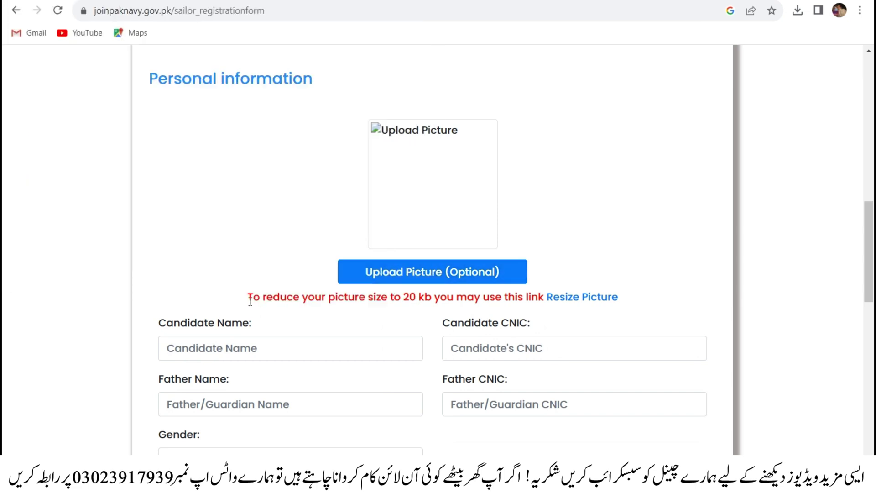
{"action": "left_click_drag", "start_coordinate": [247, 298], "coordinate": [546, 299]}
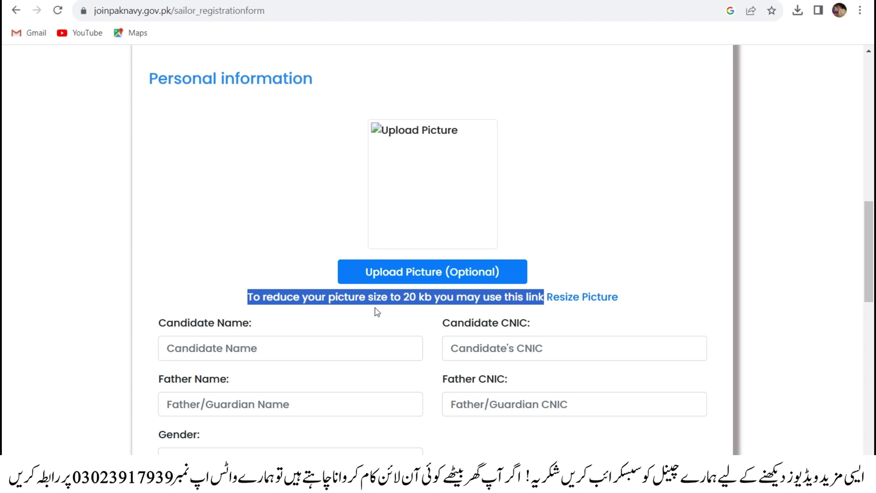
{"action": "left_click", "coordinate": [407, 301]}
{"action": "left_click_drag", "start_coordinate": [402, 297], "coordinate": [419, 297]}
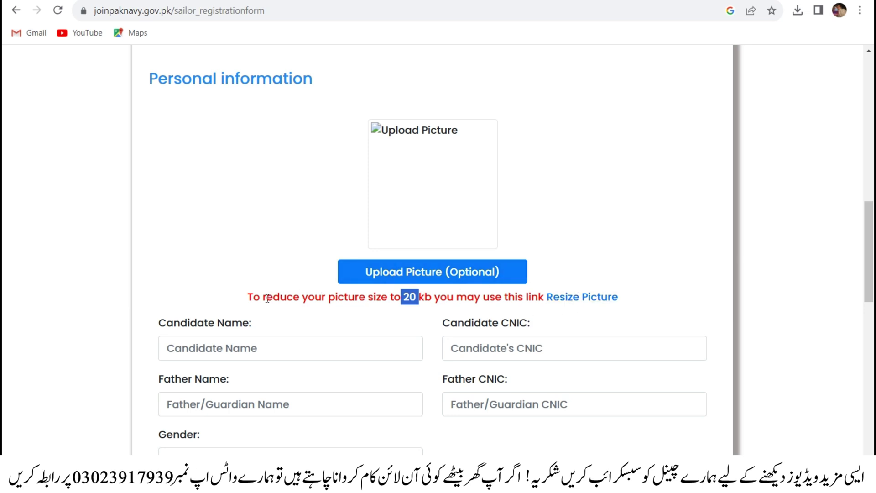
{"action": "left_click_drag", "start_coordinate": [268, 298], "coordinate": [315, 297]}
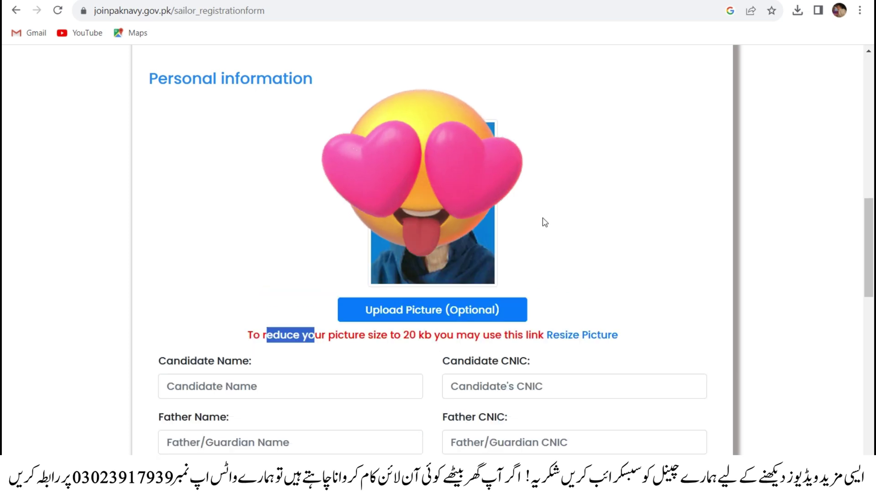
{"action": "left_click", "coordinate": [544, 221]}
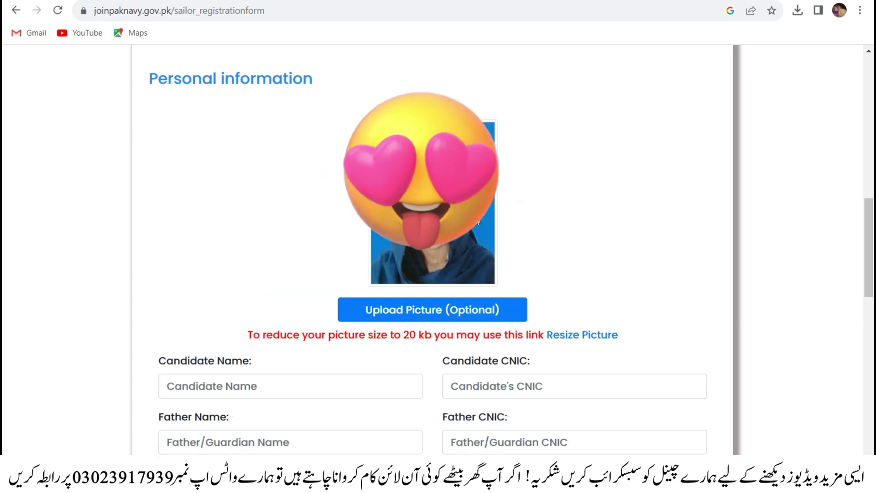
{"action": "scroll", "coordinate": [478, 223], "scroll_direction": "down", "scroll_amount": 2}
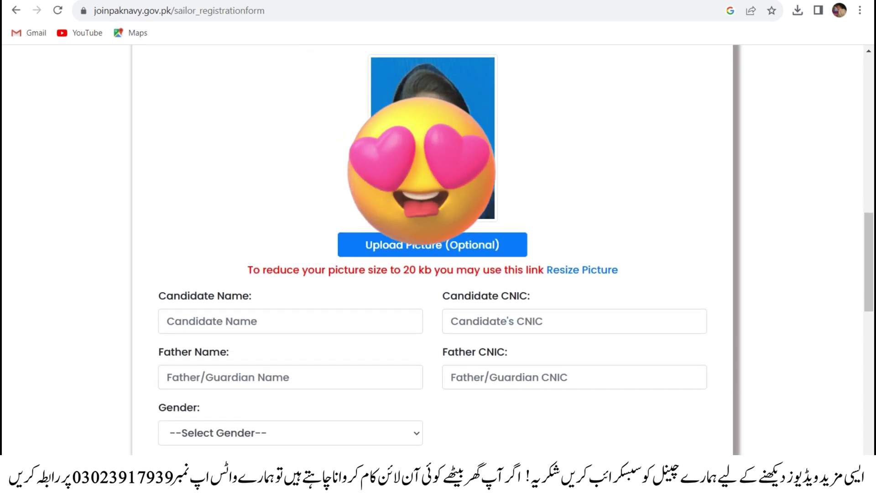
{"action": "scroll", "coordinate": [475, 197], "scroll_direction": "down", "scroll_amount": 2}
{"action": "left_click", "coordinate": [290, 249]}
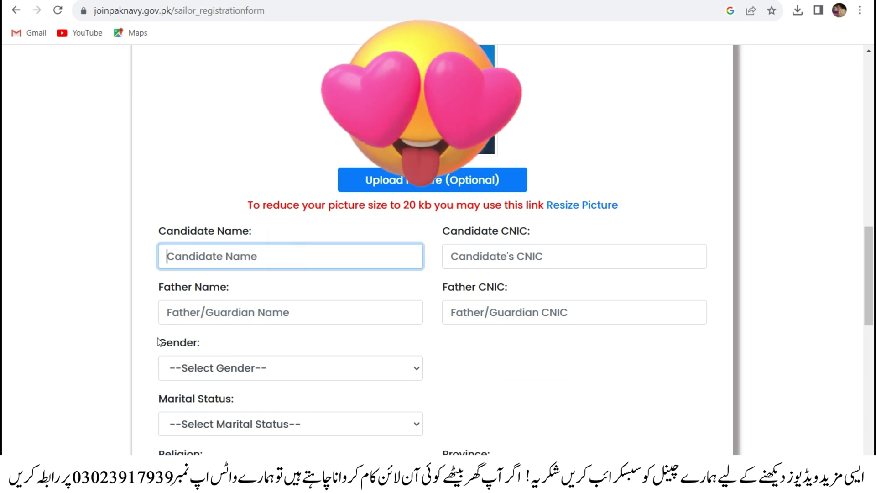
- Zoom the form in and enter the candidate's full name and CNIC
{"action": "scroll", "coordinate": [157, 342], "scroll_direction": "down", "scroll_amount": 3}
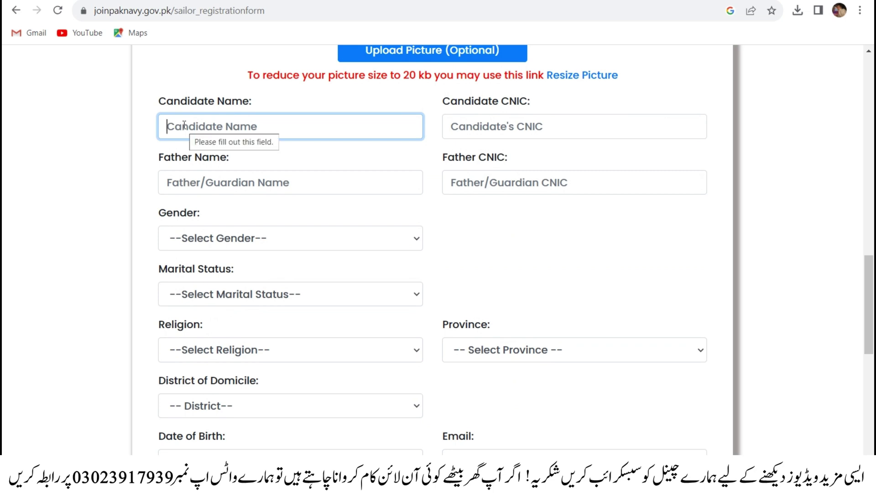
{"action": "key", "text": "ctrl+plus"}
{"action": "key", "text": "ctrl+plus"}
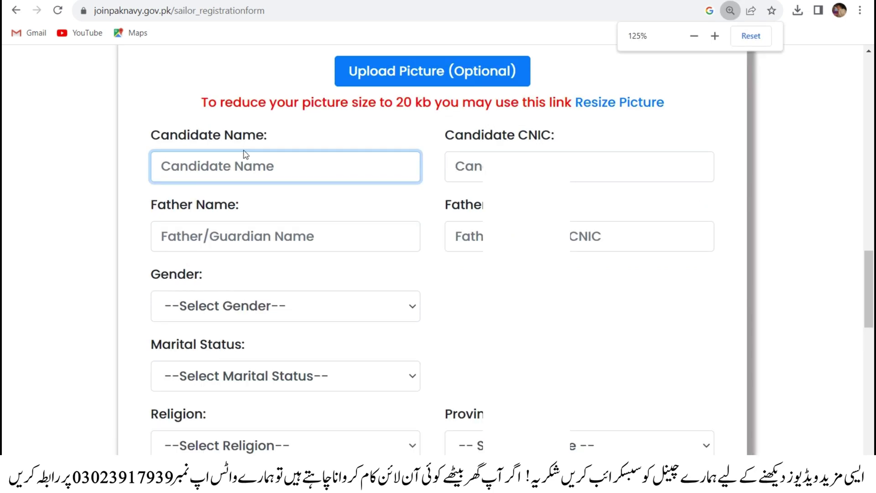
{"action": "key", "text": "ctrl+plus"}
{"action": "left_click", "coordinate": [690, 250]}
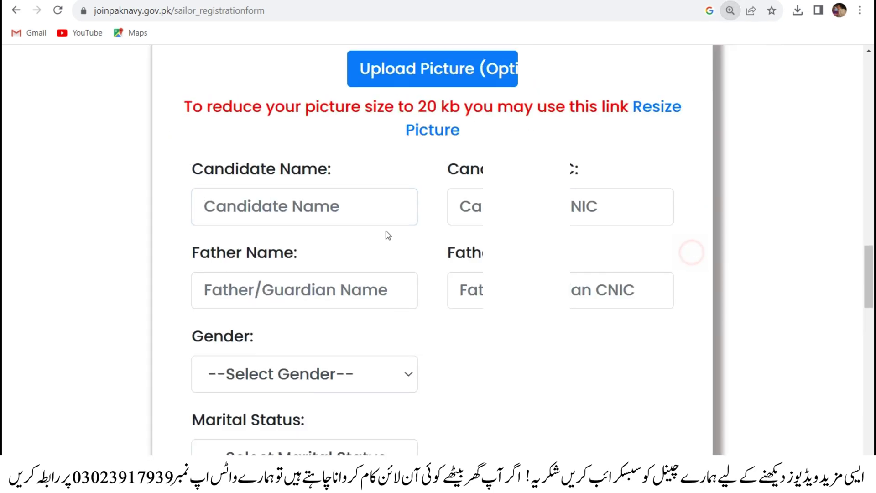
{"action": "left_click", "coordinate": [231, 204]}
{"action": "key", "text": "Tab"}
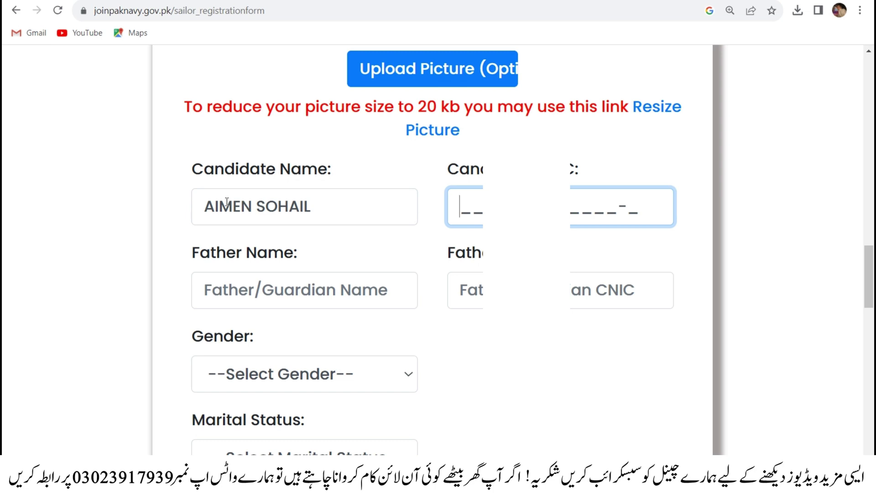
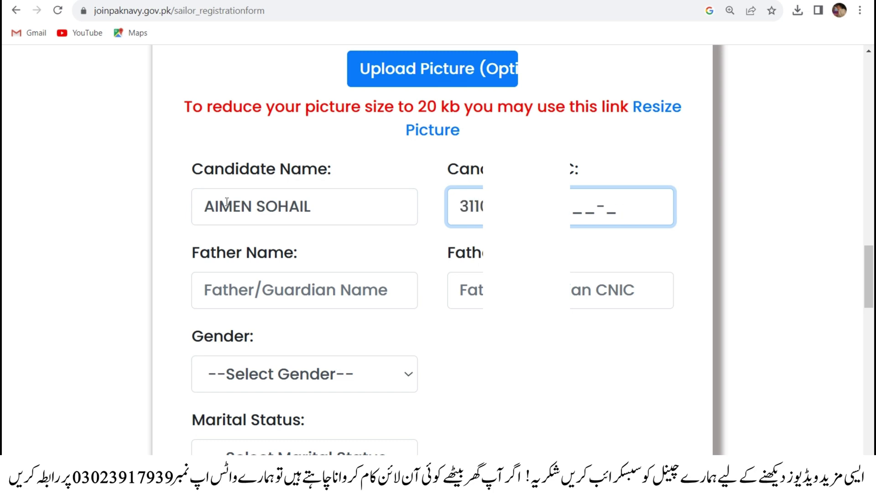
- Enter the father's full name and CNIC
{"action": "left_click", "coordinate": [262, 284]}
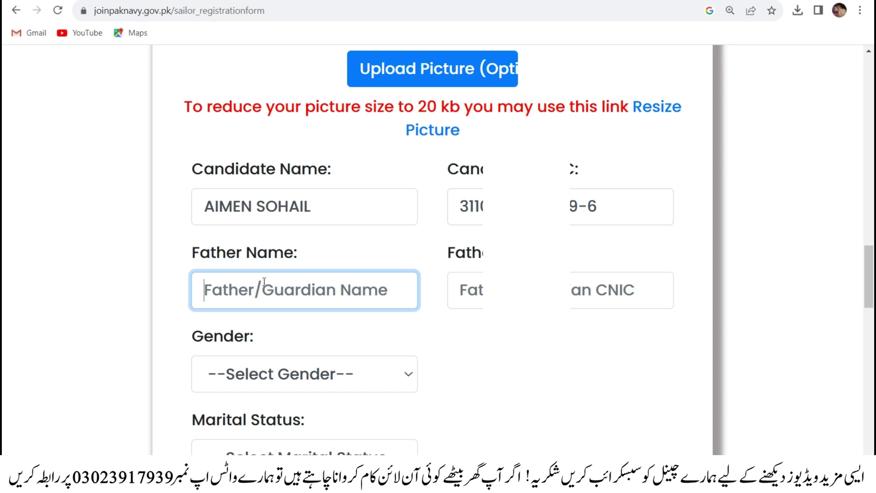
{"action": "key", "text": "Tab"}
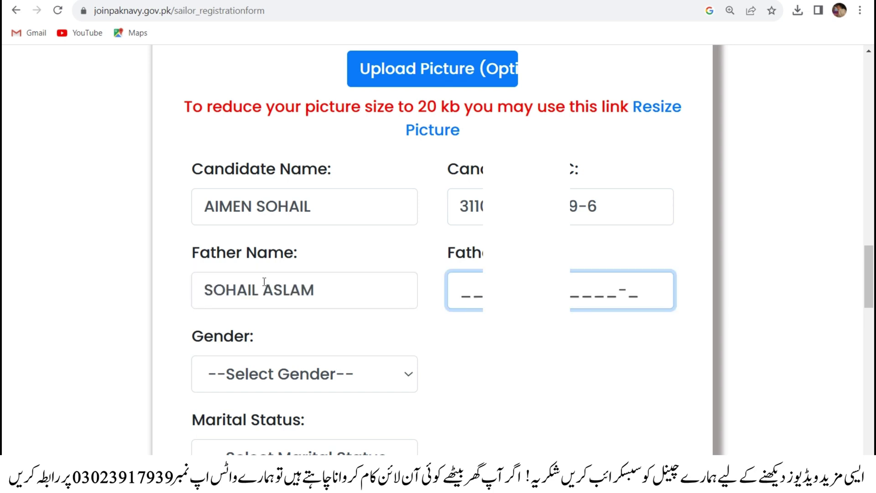
{"action": "left_click", "coordinate": [481, 382]}
{"action": "scroll", "coordinate": [380, 336], "scroll_direction": "down", "scroll_amount": 3}
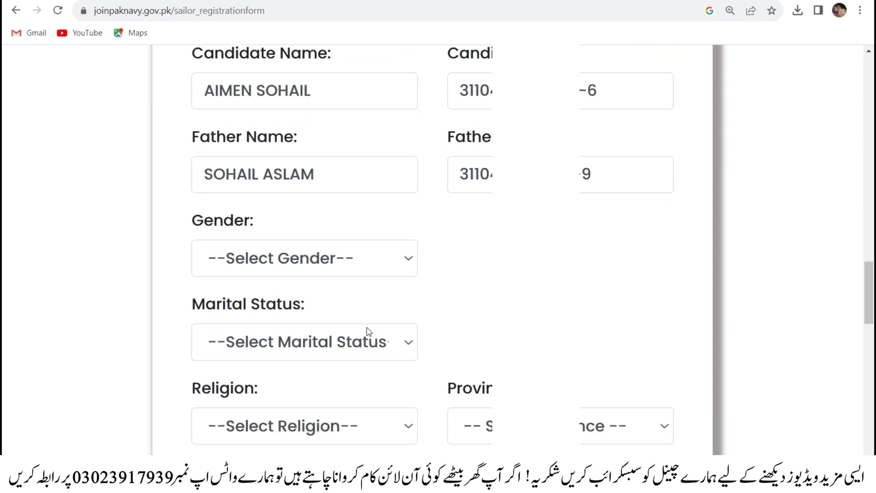
{"action": "left_click", "coordinate": [329, 242]}
{"action": "left_click", "coordinate": [328, 237]}
{"action": "left_click", "coordinate": [647, 241]}
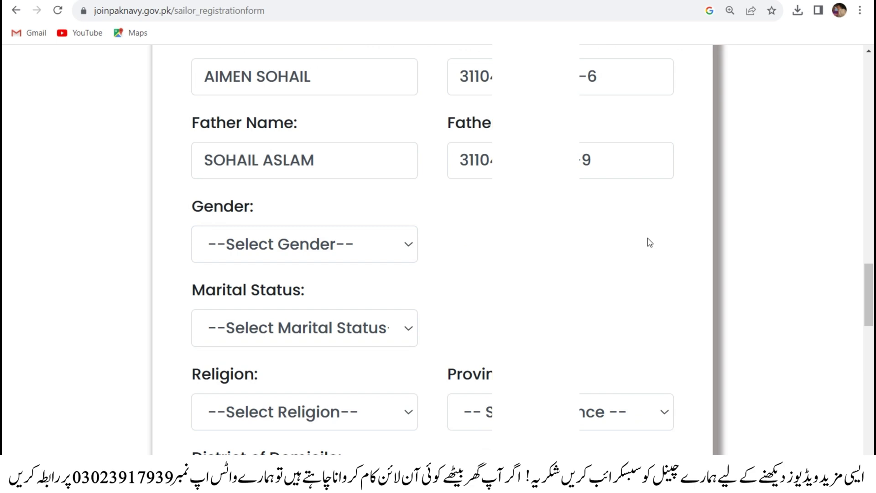
- Set gender to Female and Female Height to 4'9"
{"action": "left_click", "coordinate": [390, 244]}
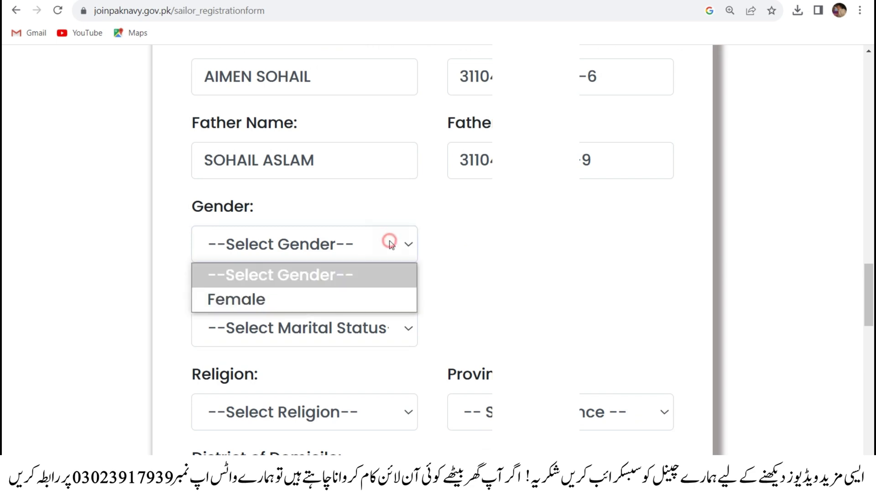
{"action": "left_click", "coordinate": [314, 298]}
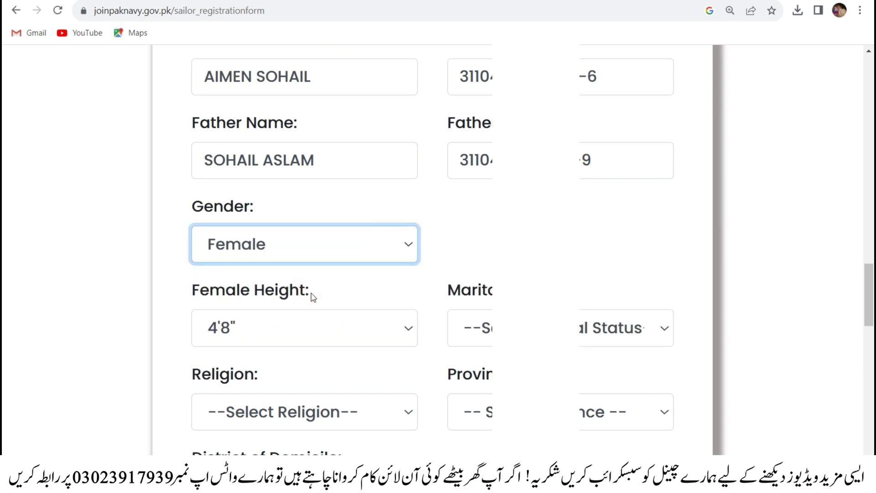
{"action": "left_click", "coordinate": [298, 239]}
{"action": "left_click", "coordinate": [299, 238]}
{"action": "left_click", "coordinate": [298, 326]}
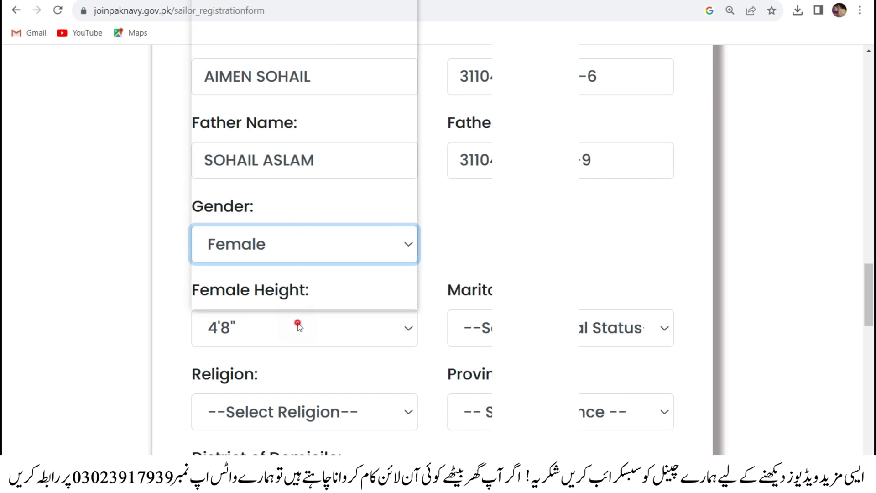
{"action": "left_click", "coordinate": [299, 327]}
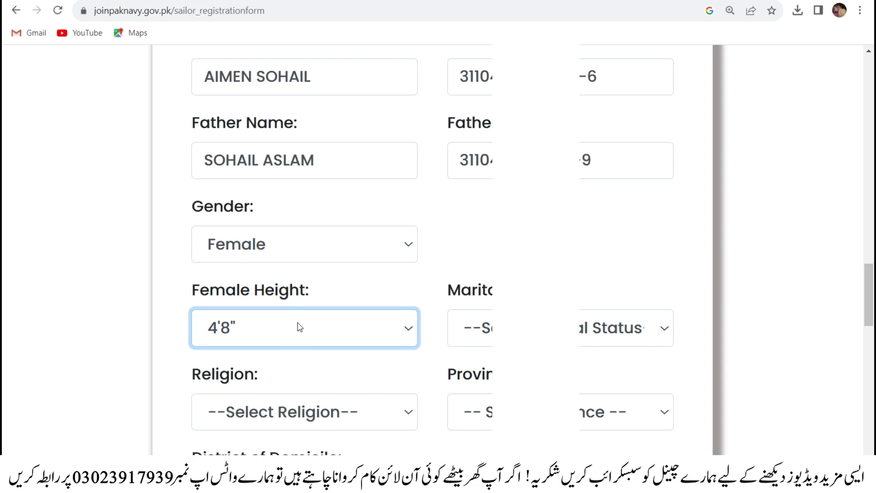
{"action": "left_click", "coordinate": [325, 328]}
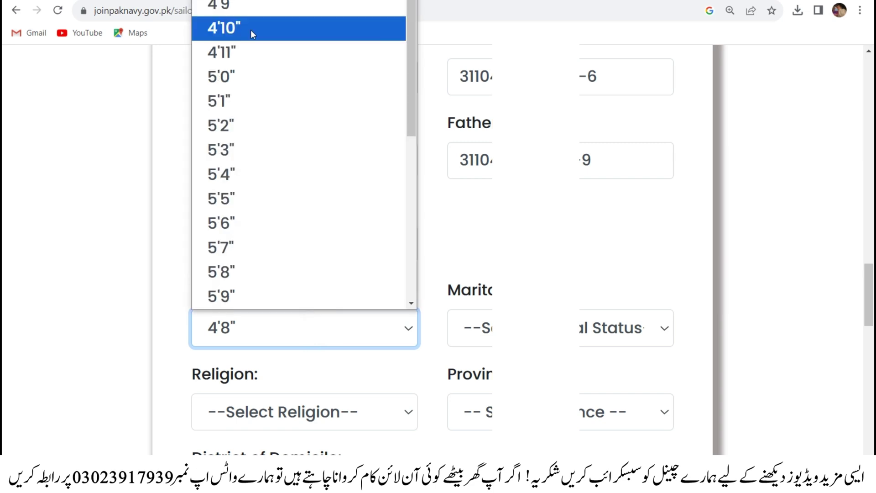
{"action": "left_click", "coordinate": [247, 5]}
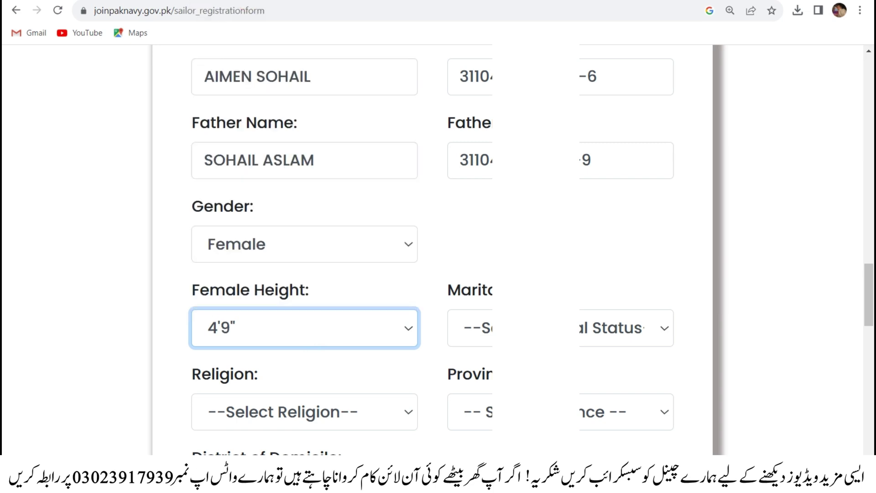
- Set Marital Status to Un-married using the keyboard
{"action": "key", "text": "Tab"}
{"action": "key", "text": "alt+Down"}
{"action": "key", "text": "Down"}
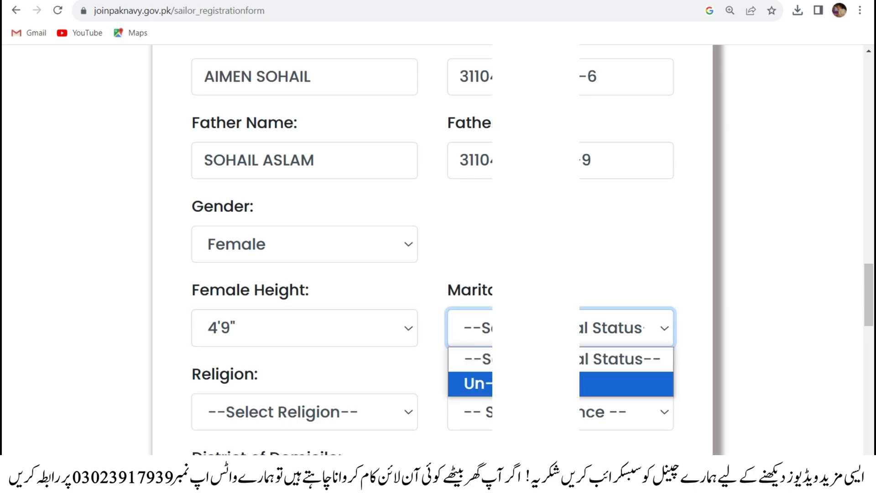
{"action": "key", "text": "Return"}
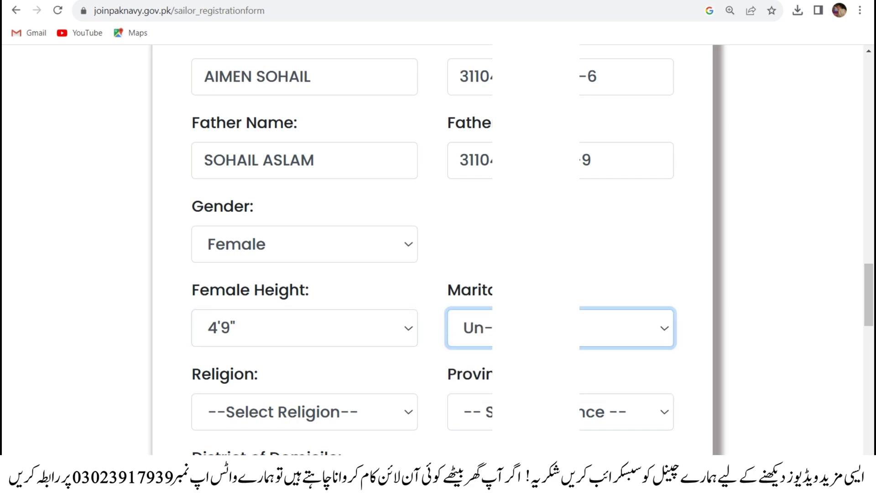
{"action": "scroll", "coordinate": [409, 376], "scroll_direction": "down", "scroll_amount": 1}
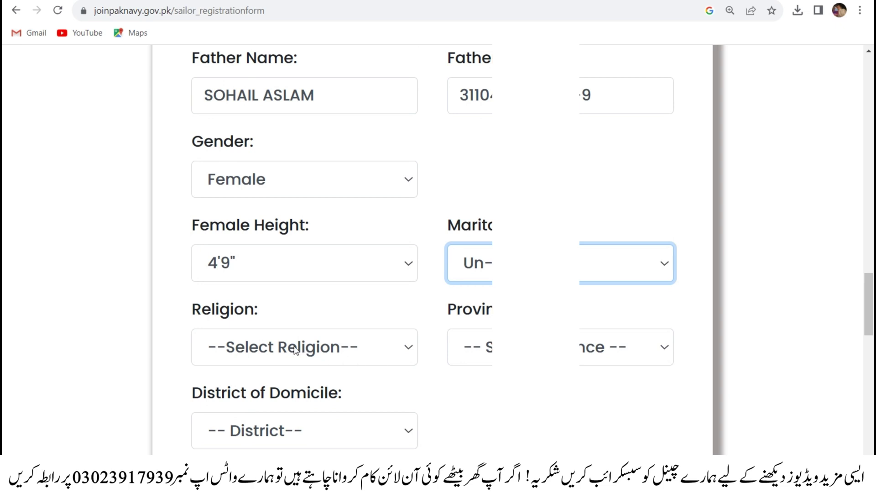
{"action": "scroll", "coordinate": [277, 344], "scroll_direction": "down", "scroll_amount": 1}
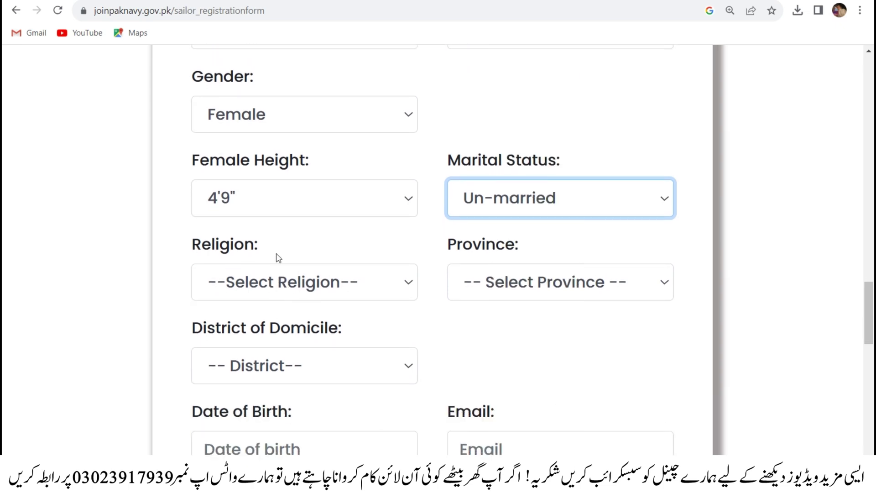
- Set the religion to Muslim and the province to Punjab
{"action": "left_click", "coordinate": [307, 287]}
{"action": "left_click", "coordinate": [289, 336]}
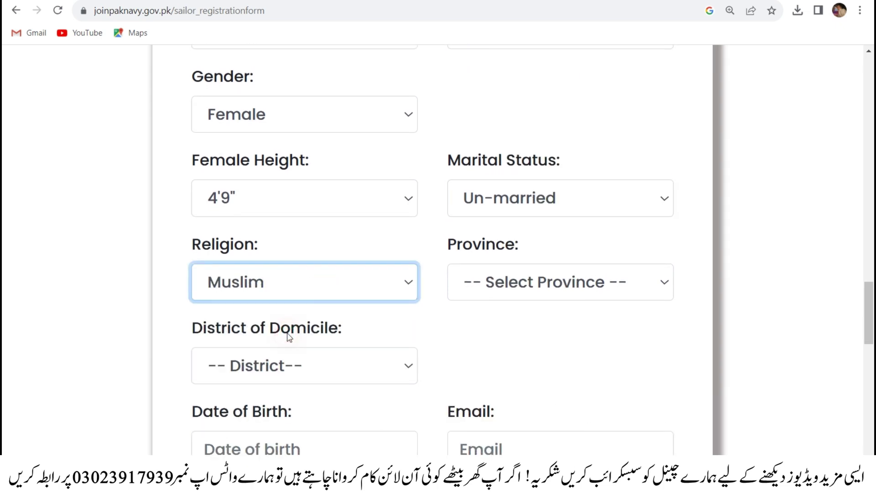
{"action": "left_click", "coordinate": [512, 281]}
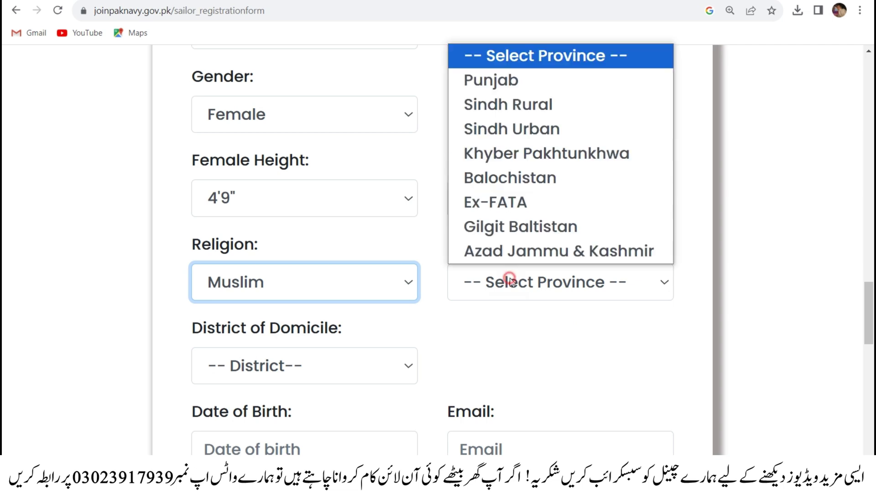
{"action": "left_click", "coordinate": [514, 82]}
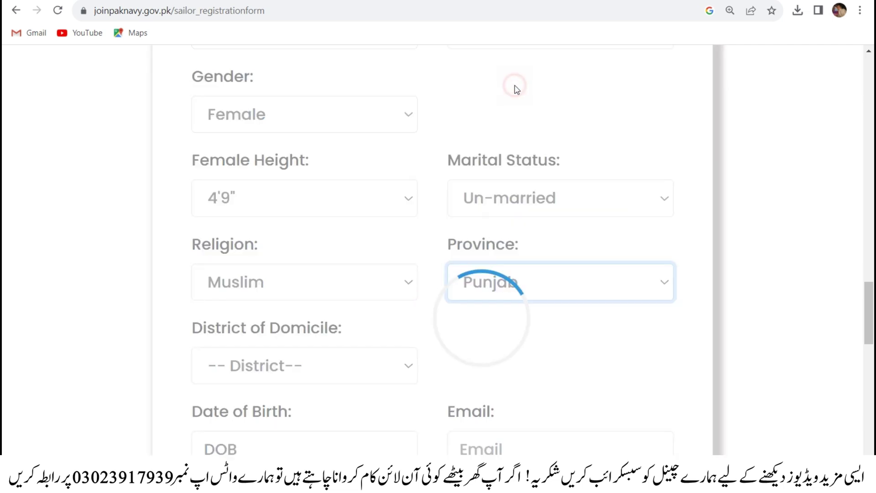
- Choose Bahawalnagar as the district of domicile
{"action": "scroll", "coordinate": [543, 288], "scroll_direction": "down", "scroll_amount": 2}
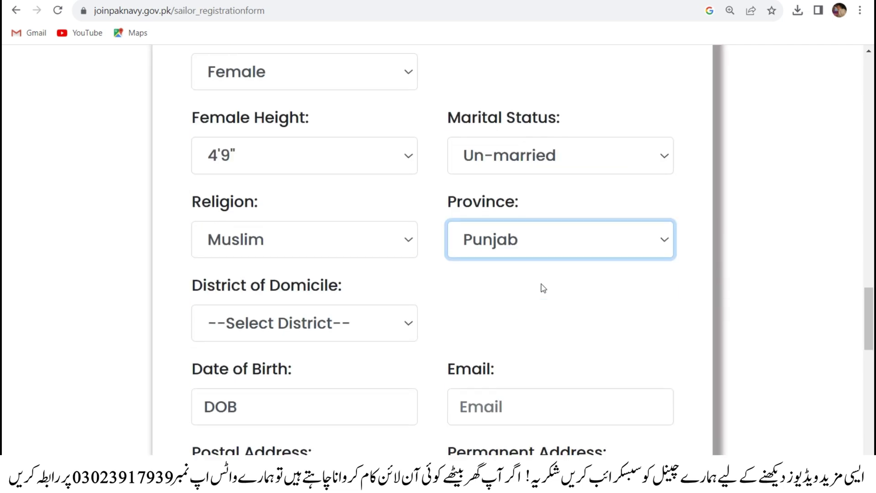
{"action": "scroll", "coordinate": [280, 291], "scroll_direction": "down", "scroll_amount": 2}
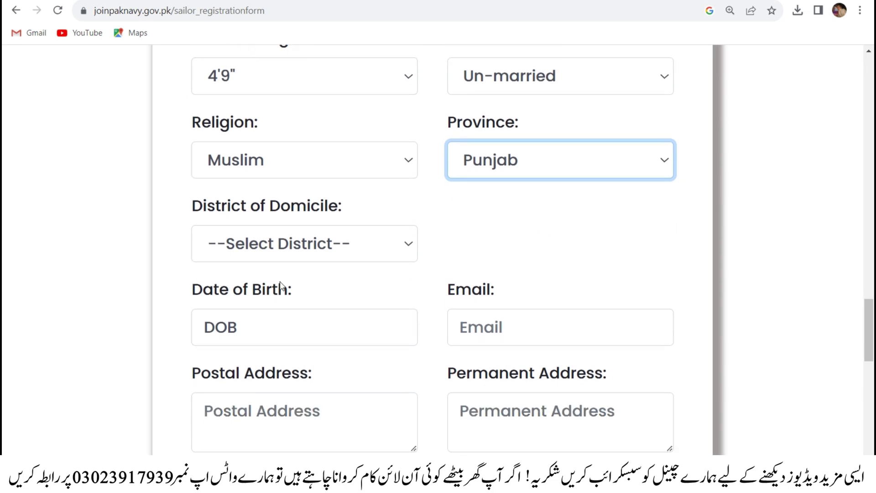
{"action": "left_click", "coordinate": [292, 236]}
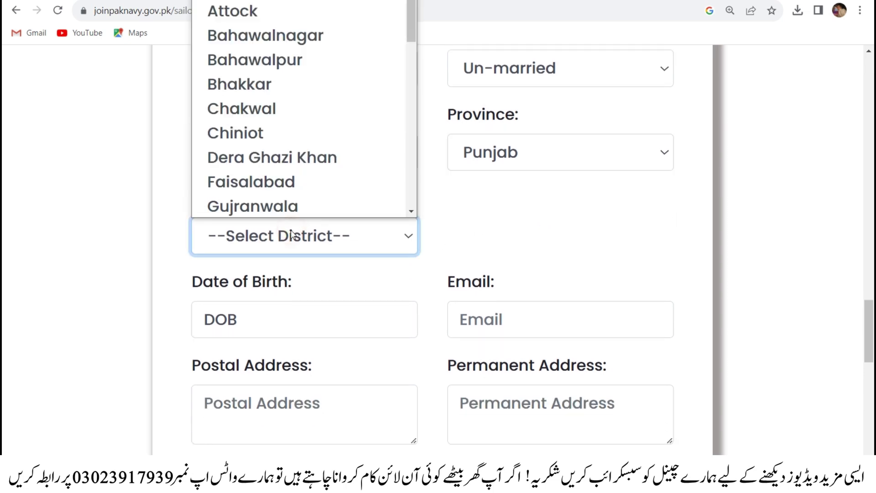
{"action": "left_click", "coordinate": [278, 36]}
{"action": "scroll", "coordinate": [303, 236], "scroll_direction": "down", "scroll_amount": 2}
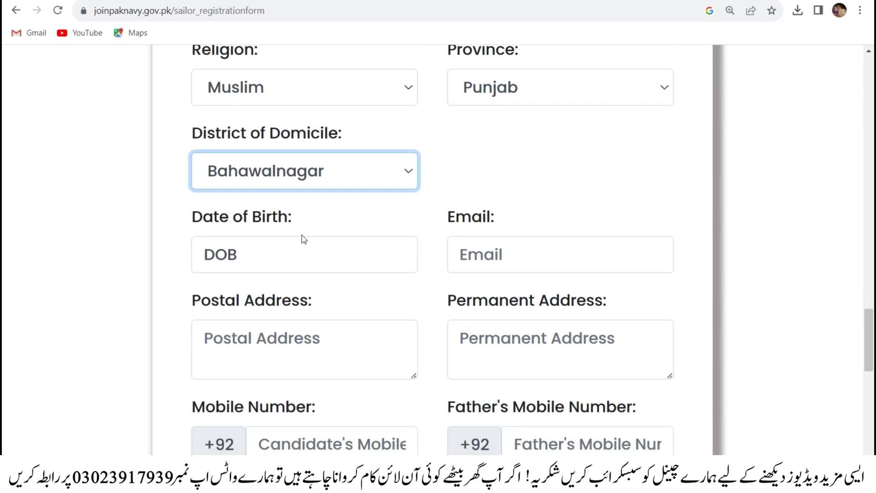
{"action": "left_click", "coordinate": [276, 245]}
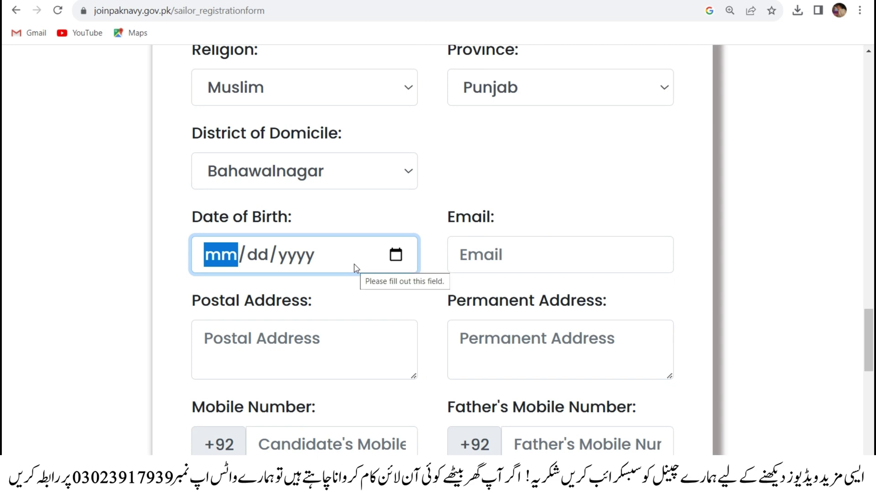
- Set the date of birth to 02/14/2007 in the calendar picker
{"action": "left_click", "coordinate": [396, 255]}
{"action": "left_click", "coordinate": [483, 243]}
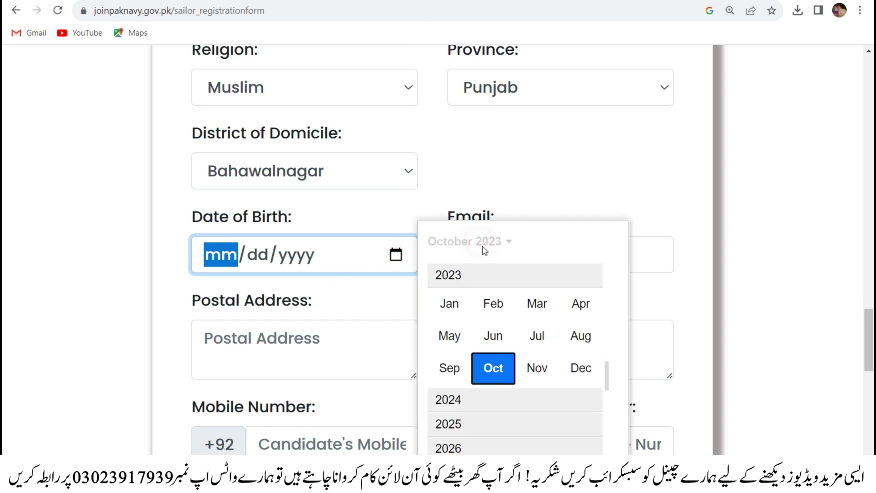
{"action": "scroll", "coordinate": [486, 320], "scroll_direction": "up", "scroll_amount": 4}
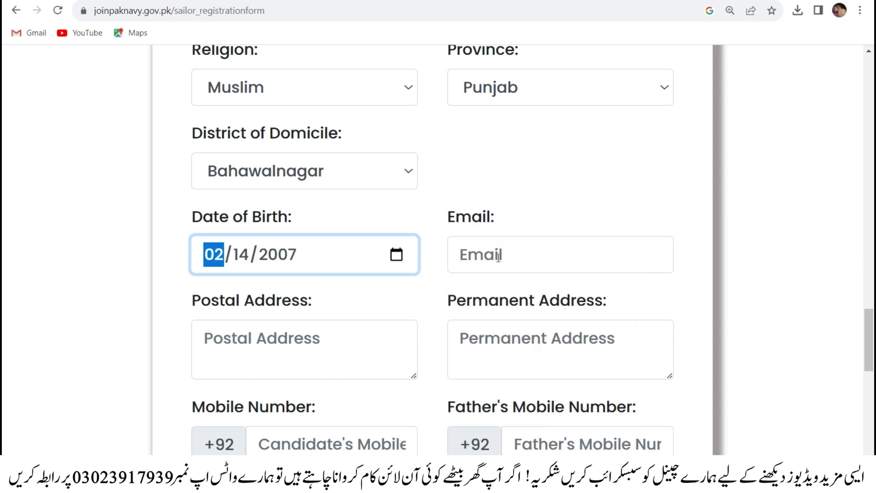
- Enter the candidate's Gmail e-mail address in the Email field
{"action": "left_click", "coordinate": [497, 254]}
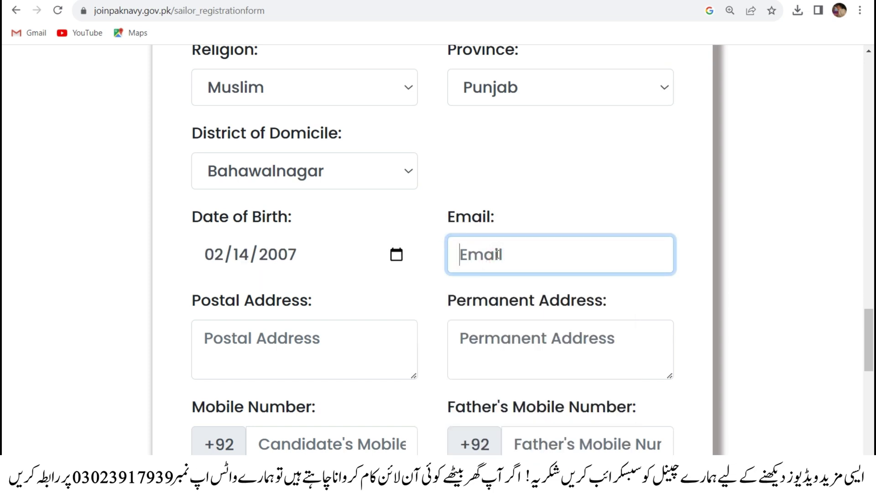
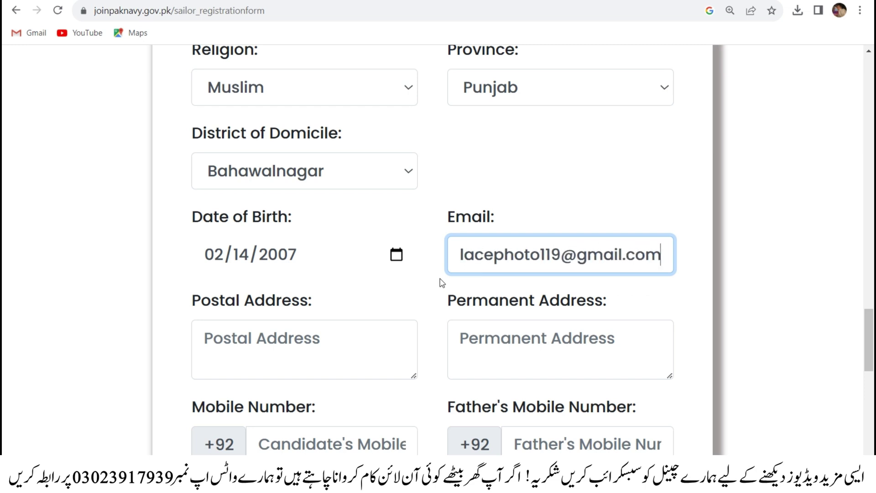
{"action": "left_click", "coordinate": [338, 345]}
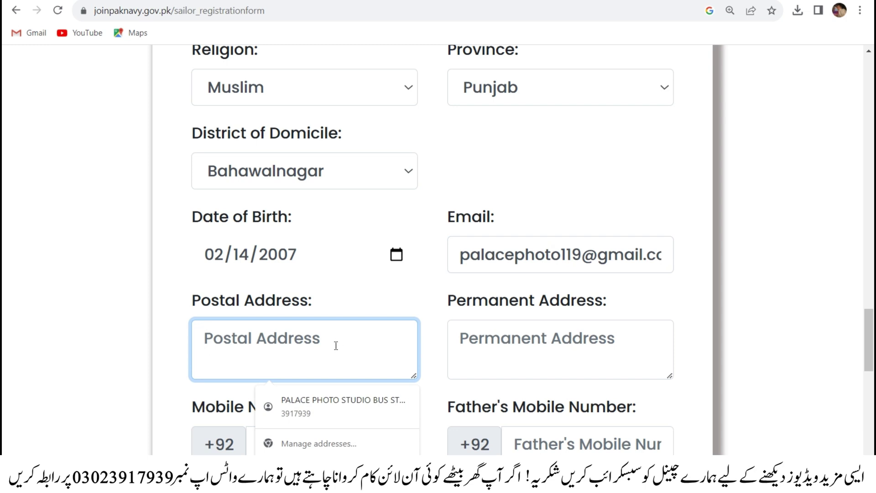
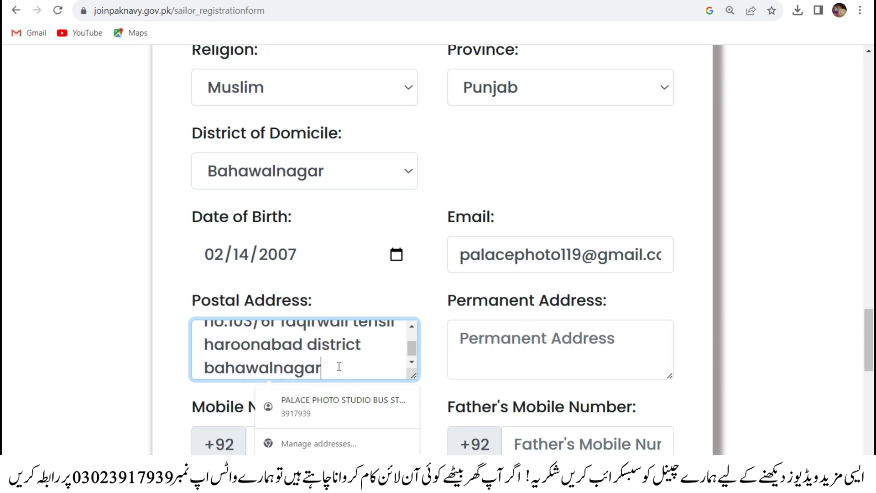
- Enter the candidate's postal address and paste the same address into Permanent Address
{"action": "key", "text": "ctrl+a"}
{"action": "key", "text": "ctrl+c"}
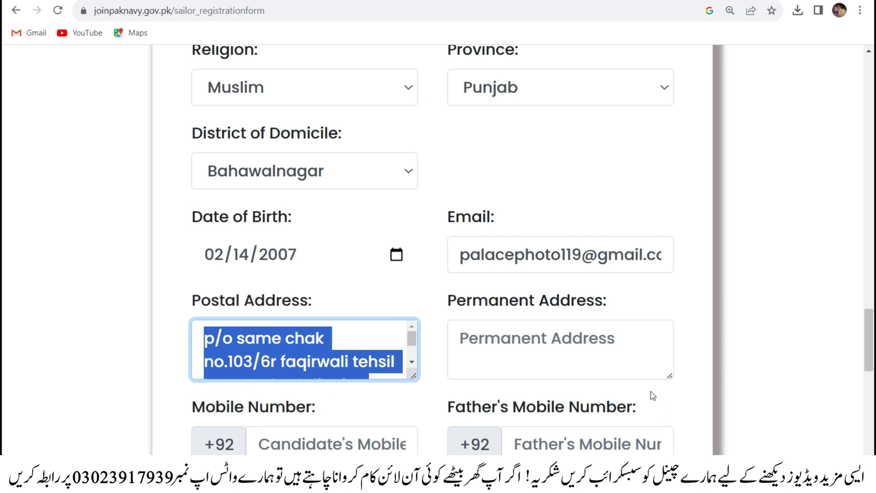
{"action": "left_click", "coordinate": [525, 350]}
{"action": "key", "text": "ctrl+v"}
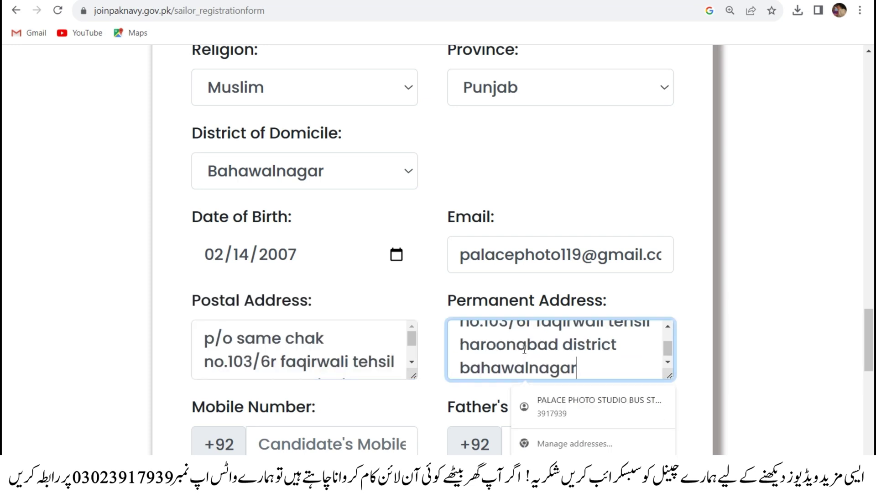
{"action": "left_click", "coordinate": [681, 409]}
{"action": "scroll", "coordinate": [682, 409], "scroll_direction": "down", "scroll_amount": 1}
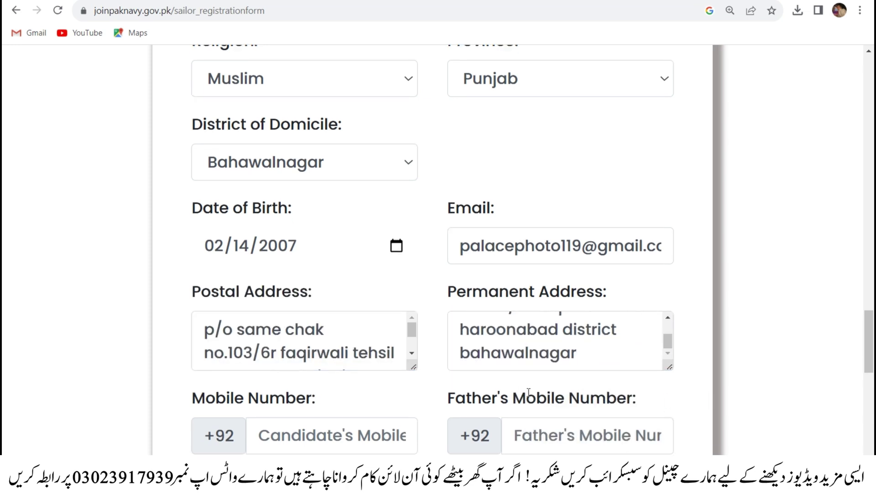
{"action": "left_click", "coordinate": [261, 370]}
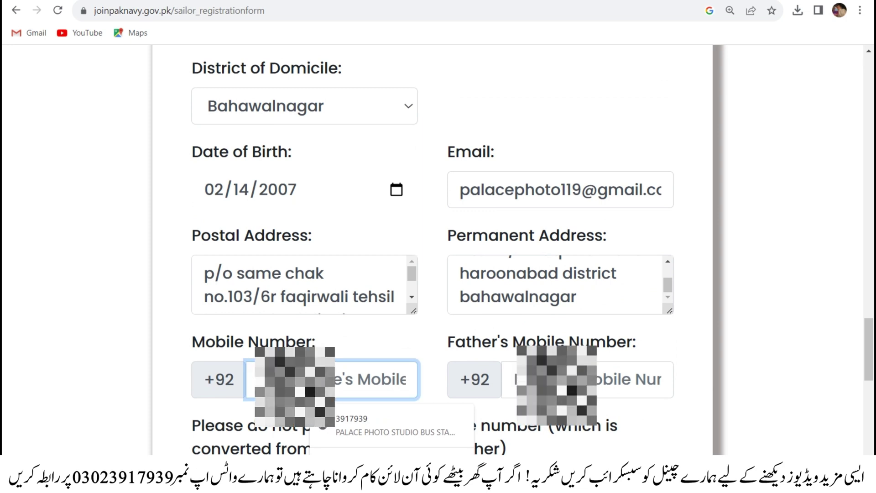
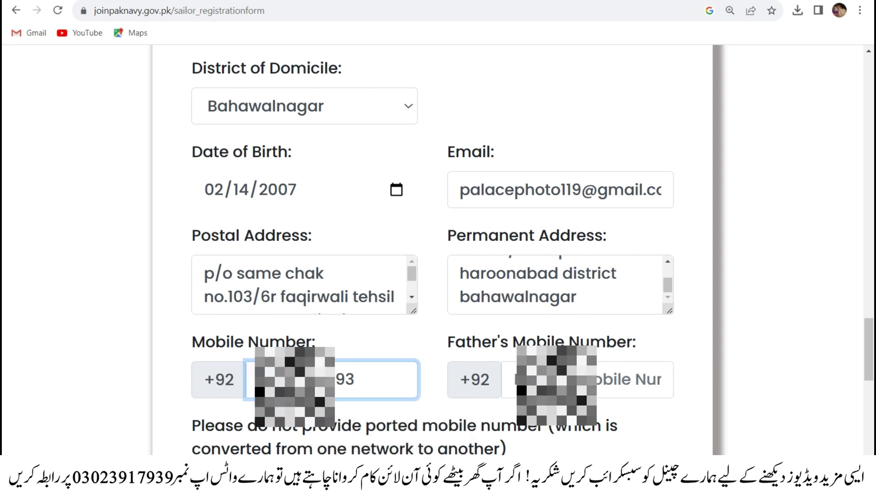
- Fill in the candidate's mobile number and the father's mobile number
{"action": "left_click", "coordinate": [548, 379]}
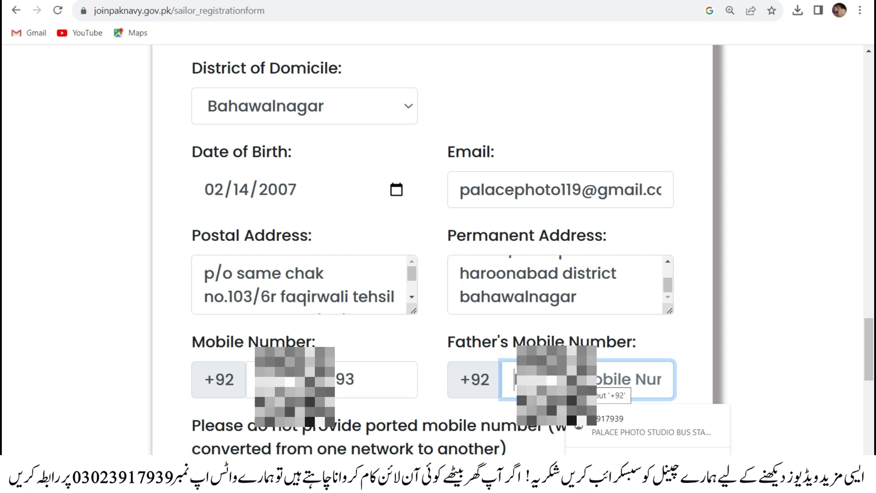
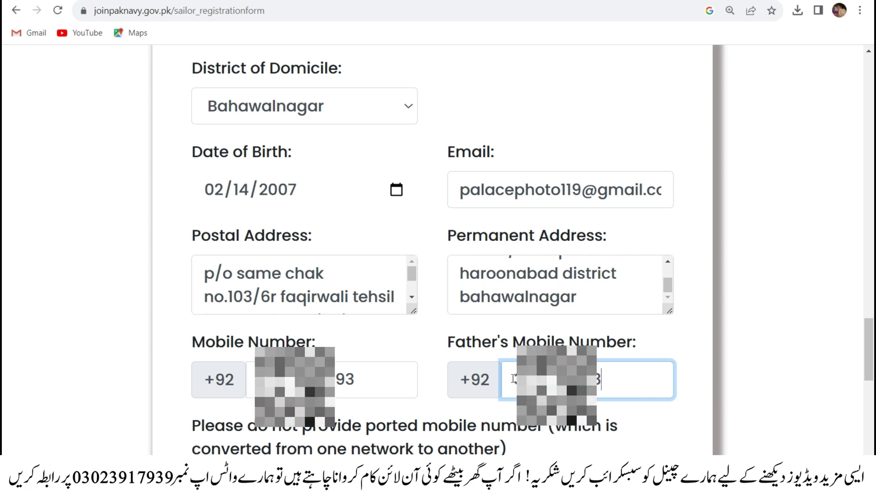
{"action": "scroll", "coordinate": [512, 409], "scroll_direction": "down", "scroll_amount": 5}
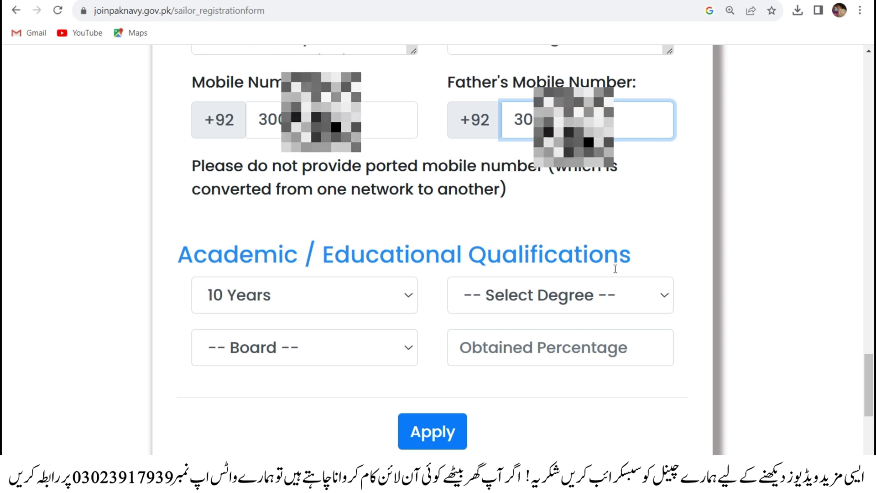
- Record 10 Years, Matric Science with Biology, Bhawalpur Board, and 94 obtained percentage
{"action": "left_click", "coordinate": [342, 300]}
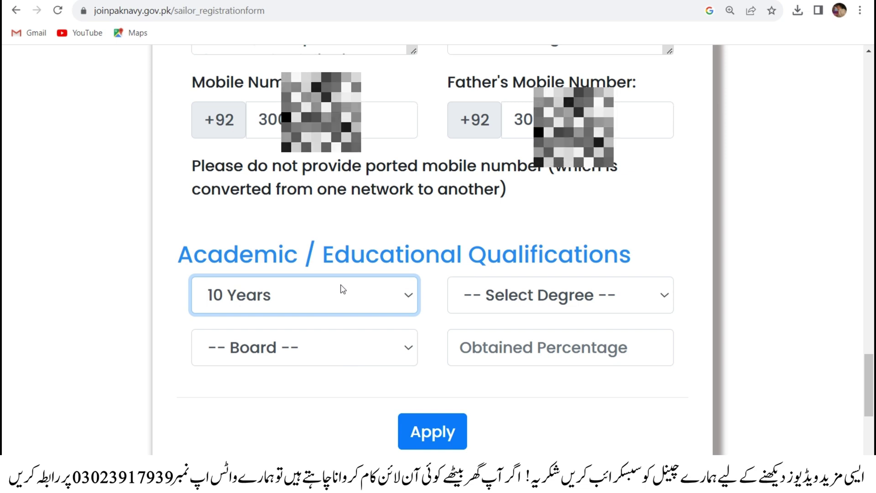
{"action": "left_click", "coordinate": [342, 289]}
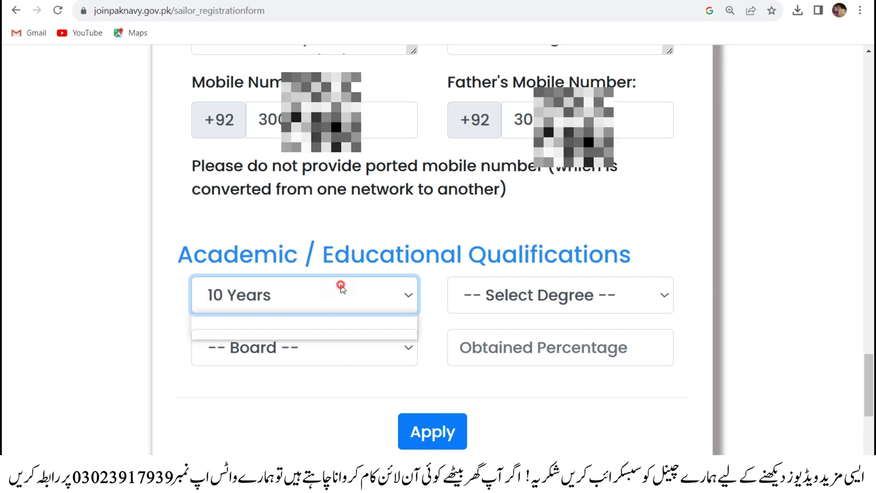
{"action": "left_click", "coordinate": [343, 289]}
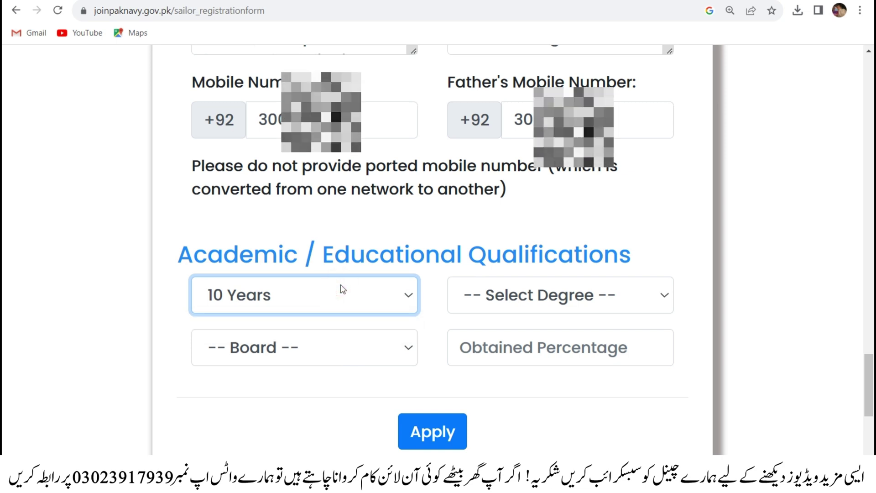
{"action": "left_click", "coordinate": [552, 299]}
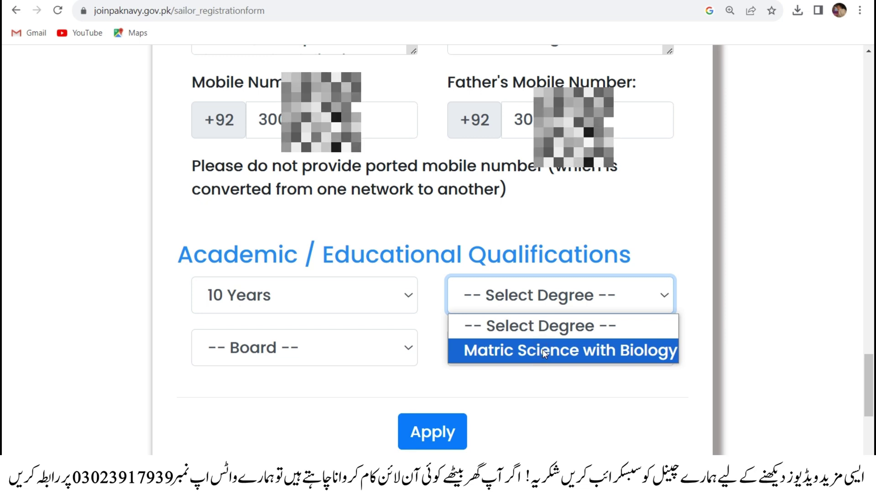
{"action": "left_click", "coordinate": [543, 349]}
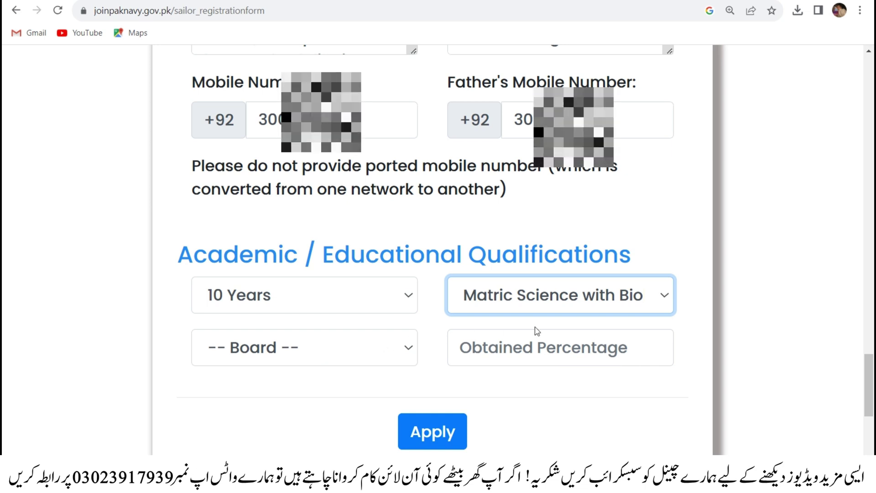
{"action": "left_click", "coordinate": [358, 357]}
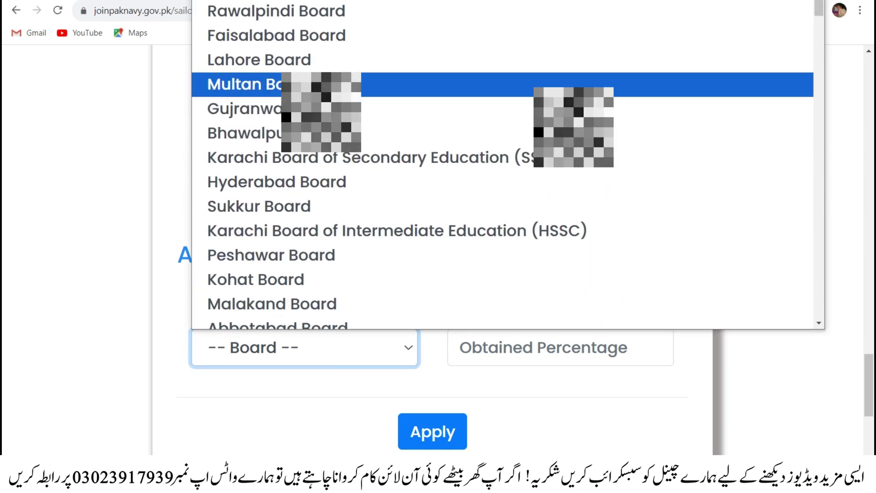
{"action": "left_click", "coordinate": [320, 134]}
{"action": "left_click", "coordinate": [500, 338]}
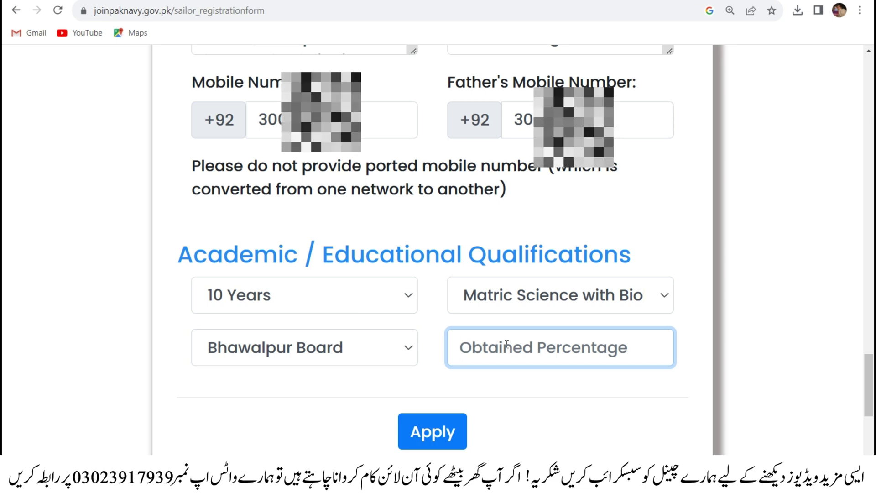
{"action": "type", "text": "94"}
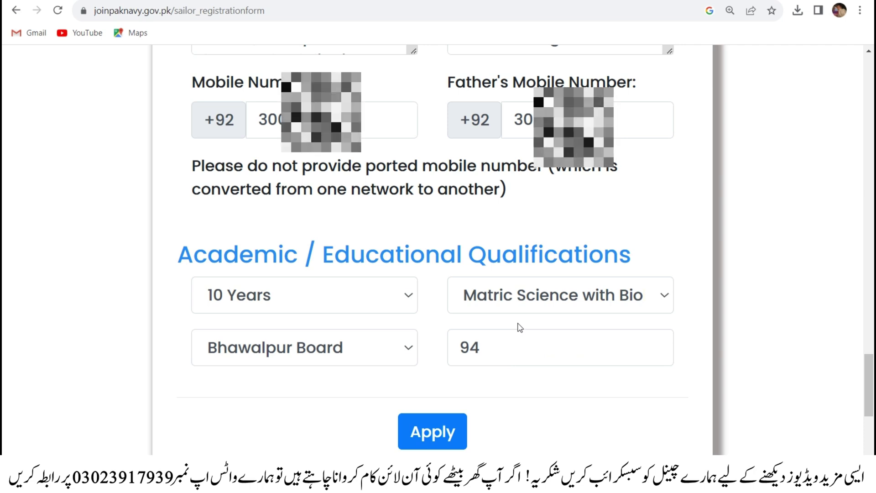
{"action": "scroll", "coordinate": [520, 328], "scroll_direction": "up", "scroll_amount": 1}
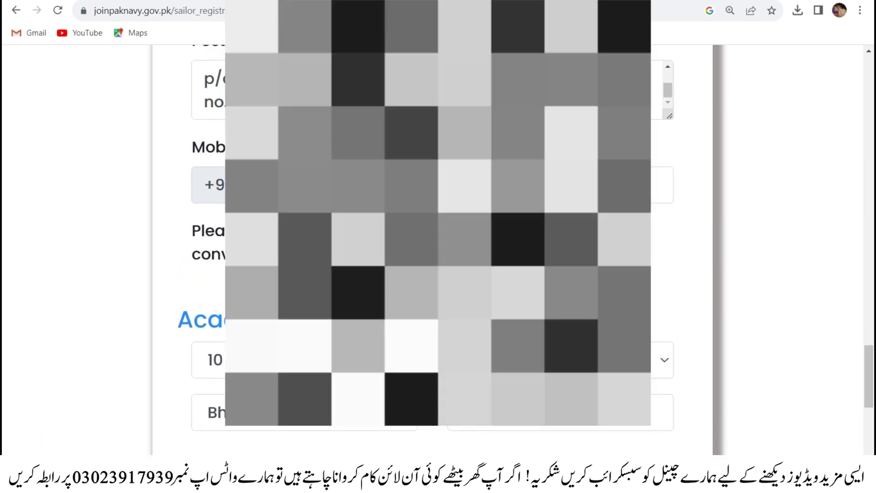
{"action": "scroll", "coordinate": [439, 247], "scroll_direction": "up", "scroll_amount": 1}
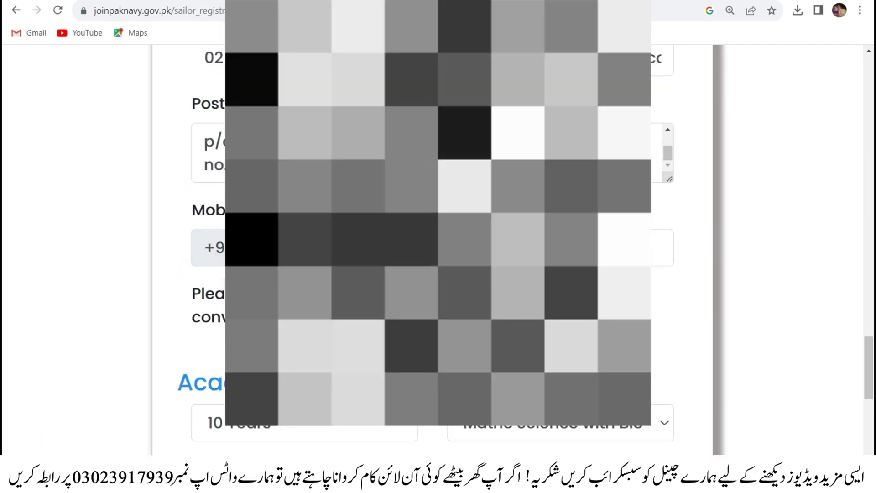
{"action": "scroll", "coordinate": [438, 246], "scroll_direction": "up", "scroll_amount": 7}
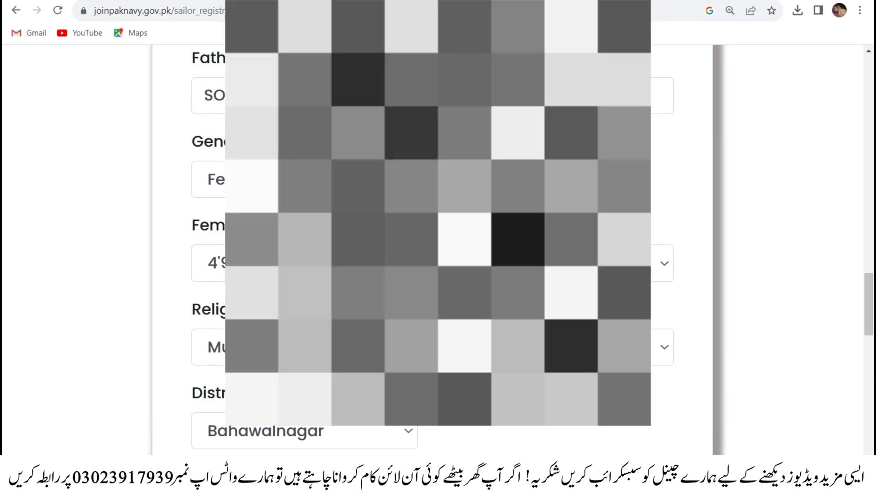
{"action": "scroll", "coordinate": [438, 247], "scroll_direction": "down", "scroll_amount": 2}
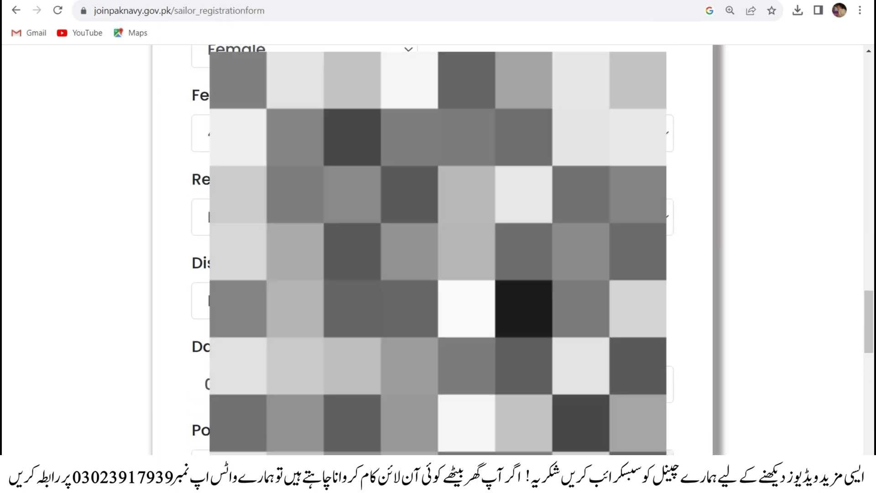
{"action": "scroll", "coordinate": [438, 247], "scroll_direction": "down", "scroll_amount": 3}
{"action": "scroll", "coordinate": [438, 247], "scroll_direction": "down", "scroll_amount": 3}
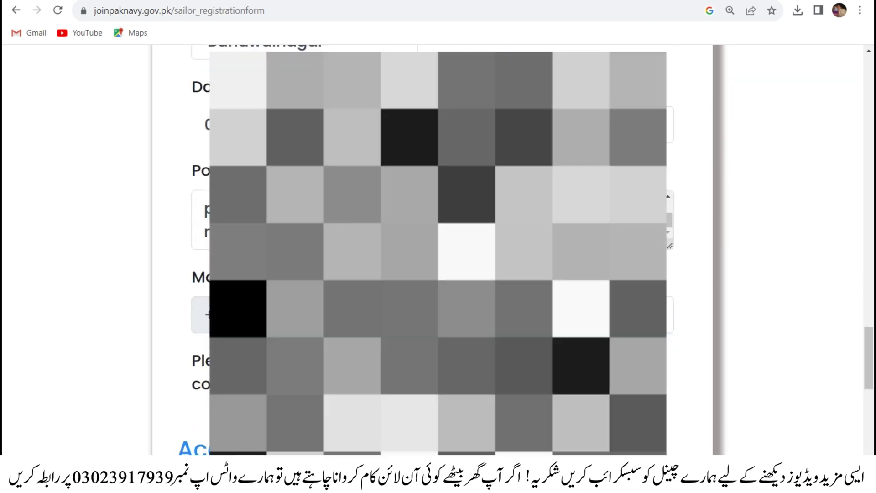
{"action": "scroll", "coordinate": [438, 247], "scroll_direction": "down", "scroll_amount": 7}
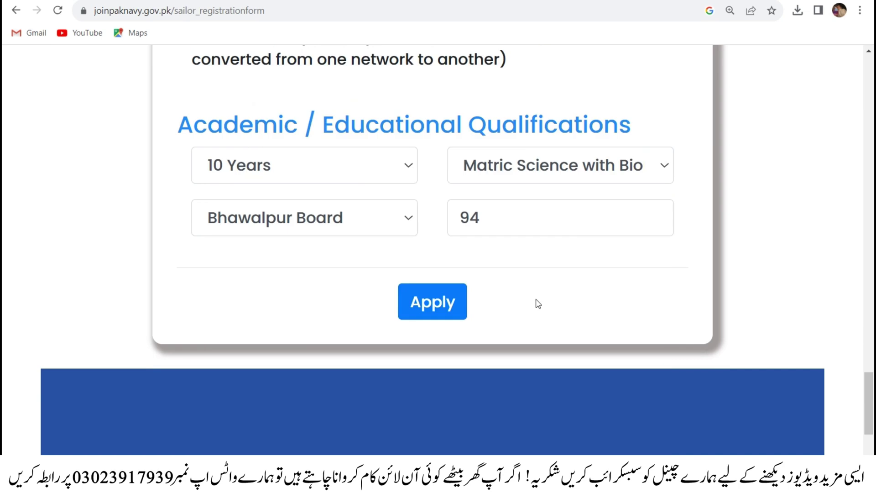
- Submit the form with Apply to bring up the Provisional Registration Slip
{"action": "left_click", "coordinate": [436, 303]}
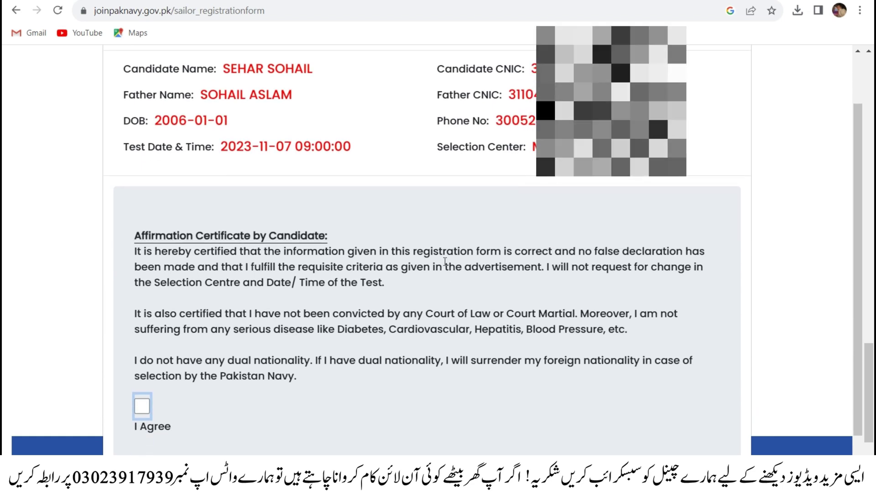
{"action": "scroll", "coordinate": [445, 264], "scroll_direction": "up", "scroll_amount": 1}
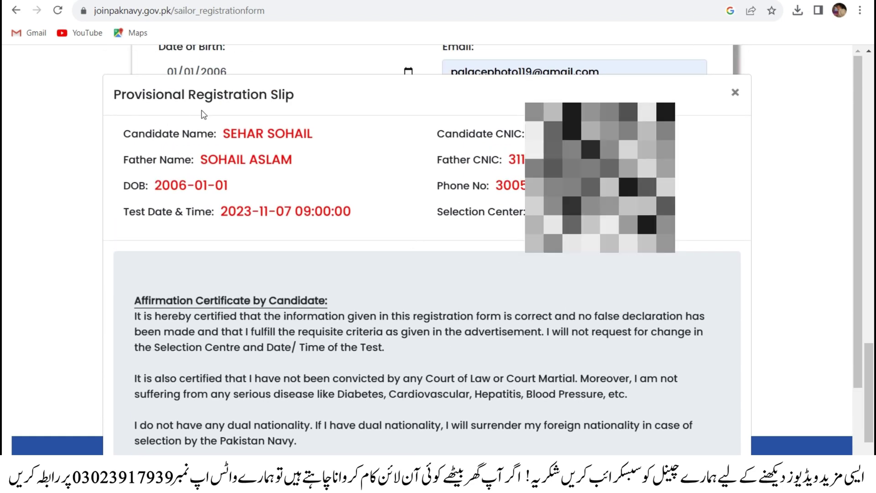
{"action": "left_click_drag", "start_coordinate": [294, 95], "coordinate": [115, 96]}
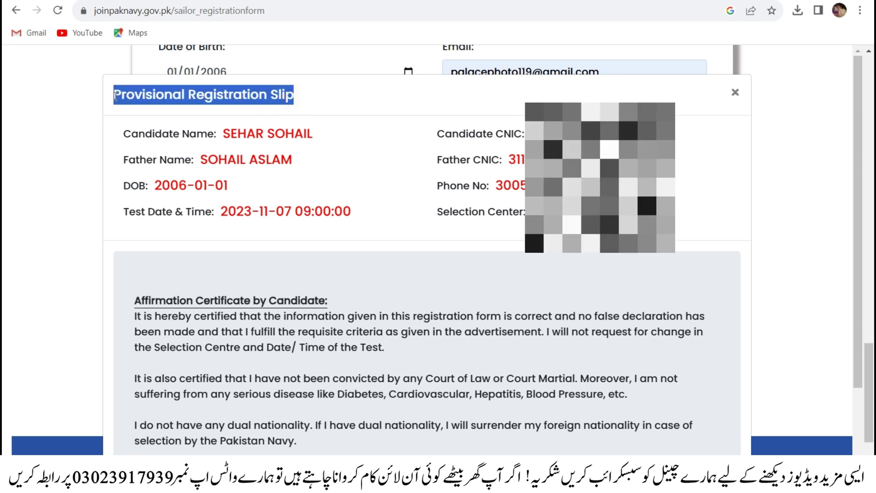
{"action": "left_click", "coordinate": [340, 108]}
{"action": "scroll", "coordinate": [347, 121], "scroll_direction": "down", "scroll_amount": 1}
{"action": "scroll", "coordinate": [402, 220], "scroll_direction": "up", "scroll_amount": 1}
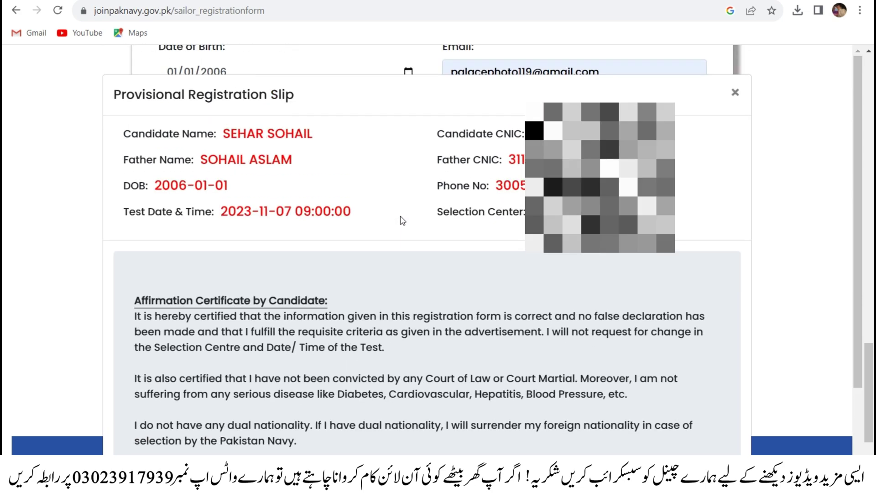
- Review the candidate's name details on the slip and scroll to the affirmation certificate
{"action": "left_click", "coordinate": [222, 135]}
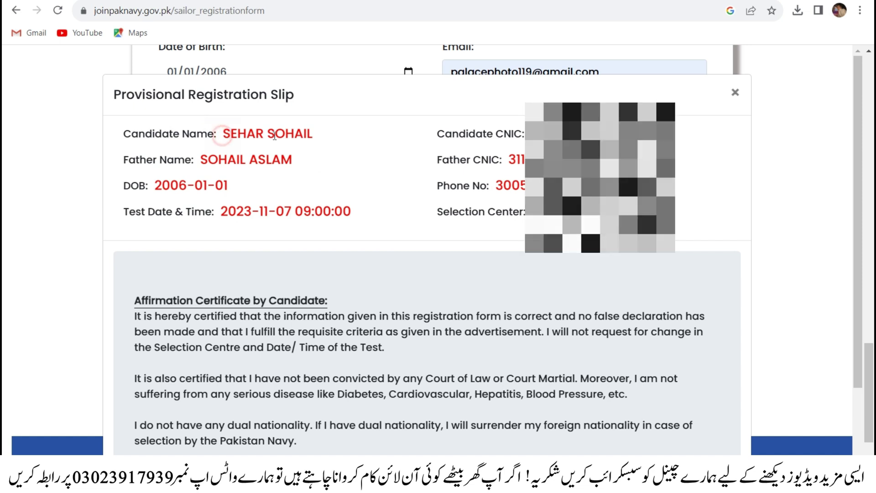
{"action": "left_click_drag", "start_coordinate": [274, 136], "coordinate": [186, 154]}
{"action": "left_click", "coordinate": [214, 179]}
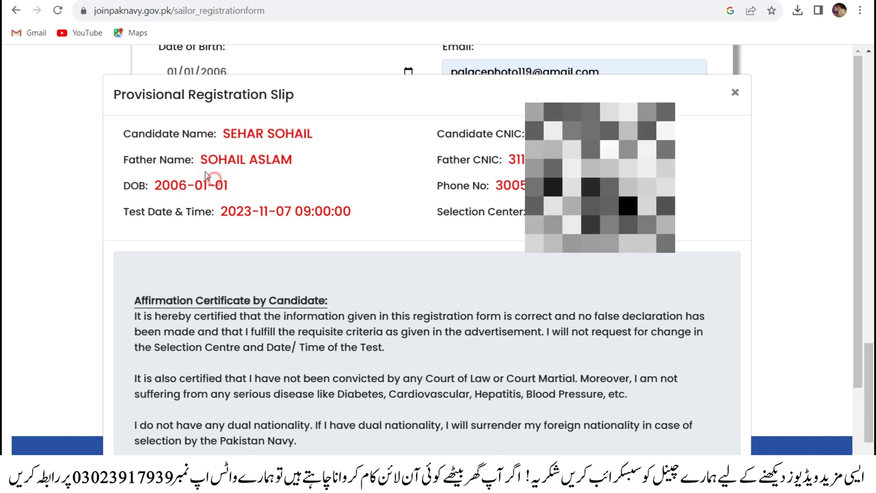
{"action": "left_click", "coordinate": [199, 155]}
{"action": "left_click_drag", "start_coordinate": [250, 157], "coordinate": [290, 135]}
{"action": "left_click", "coordinate": [291, 135]}
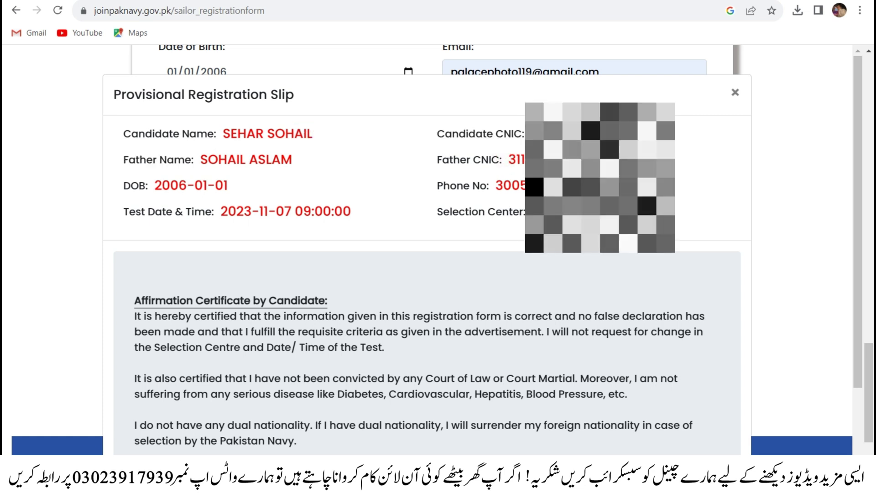
{"action": "scroll", "coordinate": [472, 250], "scroll_direction": "down", "scroll_amount": 2}
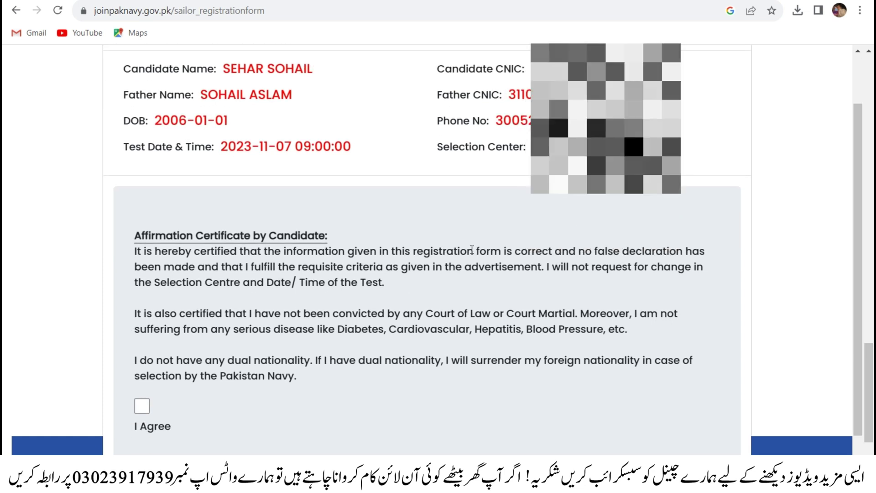
{"action": "scroll", "coordinate": [246, 334], "scroll_direction": "down", "scroll_amount": 2}
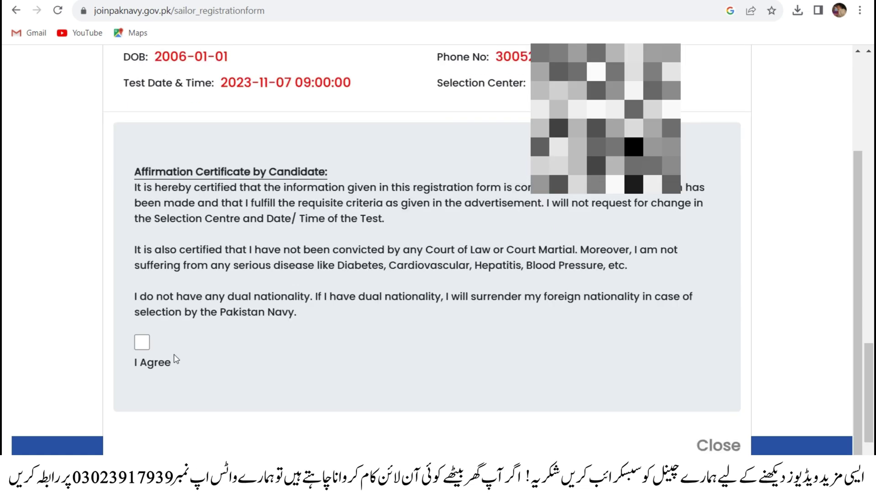
- Tick I Agree and submit, generating the Sailors Batch A-24 slip with test date 07-11-2023
{"action": "left_click", "coordinate": [144, 346]}
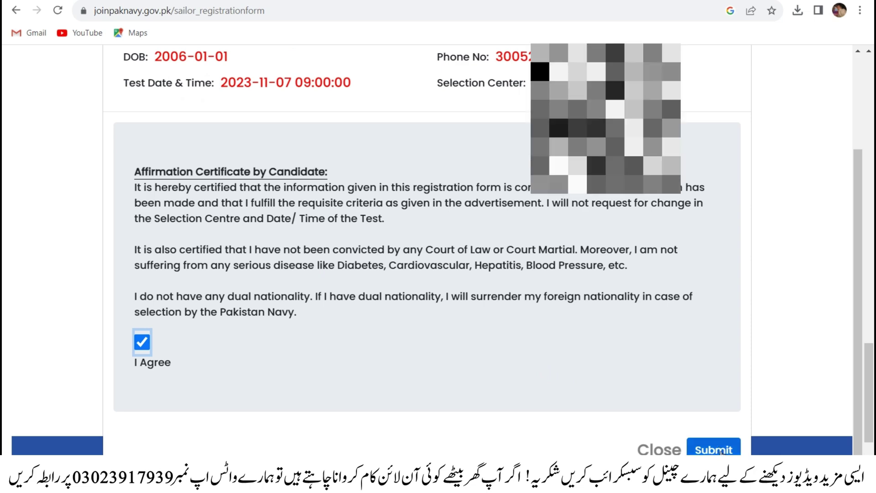
{"action": "scroll", "coordinate": [328, 166], "scroll_direction": "up", "scroll_amount": 5}
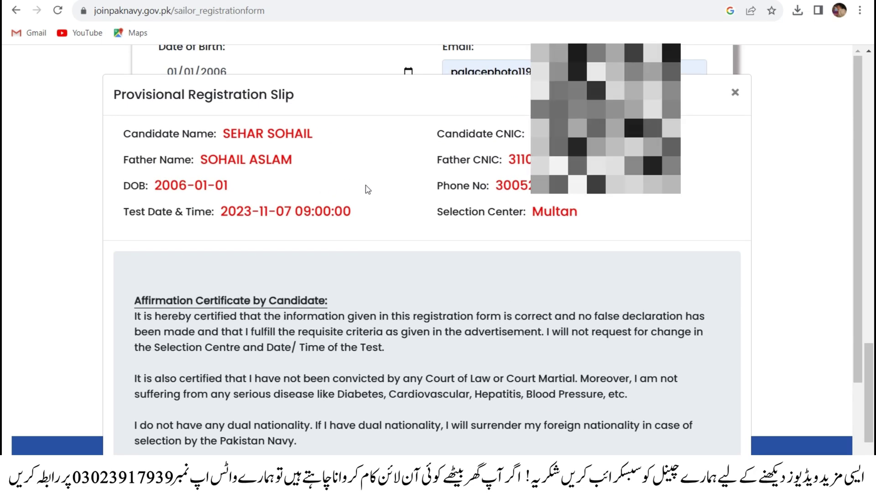
{"action": "scroll", "coordinate": [685, 335], "scroll_direction": "down", "scroll_amount": 5}
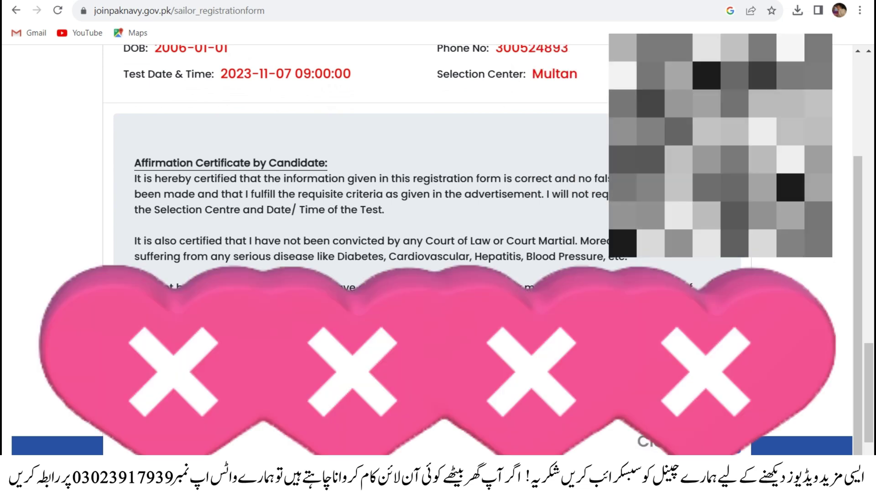
{"action": "left_click", "coordinate": [710, 442]}
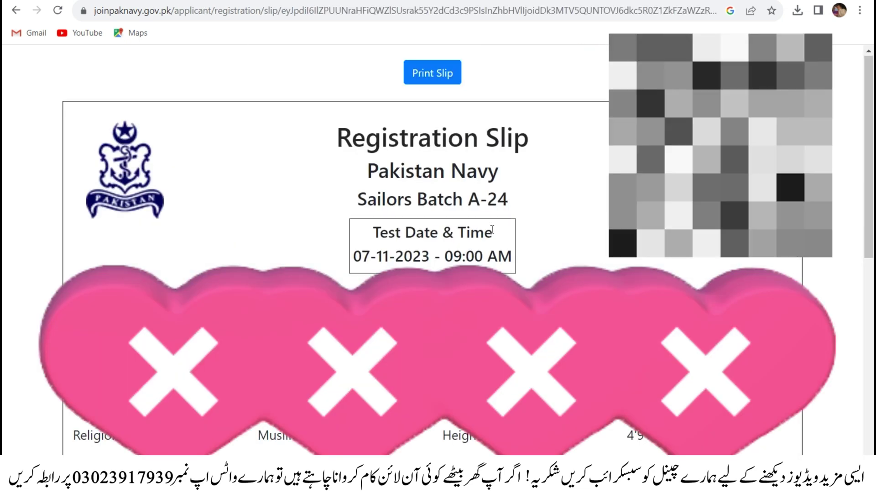
{"action": "scroll", "coordinate": [495, 219], "scroll_direction": "down", "scroll_amount": 1}
{"action": "scroll", "coordinate": [501, 209], "scroll_direction": "down", "scroll_amount": 5}
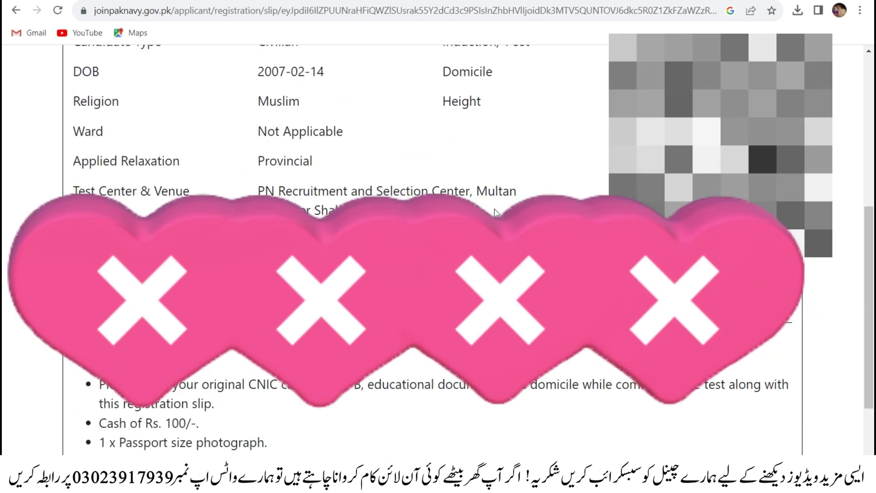
{"action": "scroll", "coordinate": [497, 211], "scroll_direction": "up", "scroll_amount": 2}
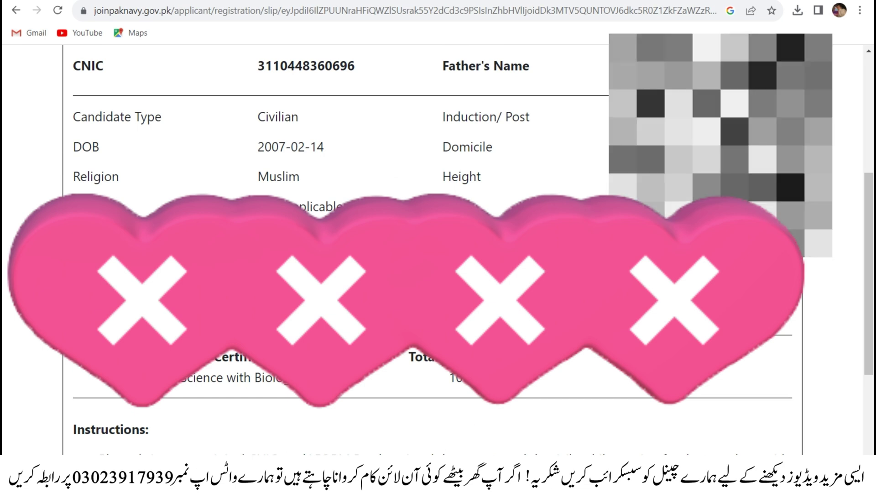
{"action": "scroll", "coordinate": [438, 246], "scroll_direction": "up", "scroll_amount": 3}
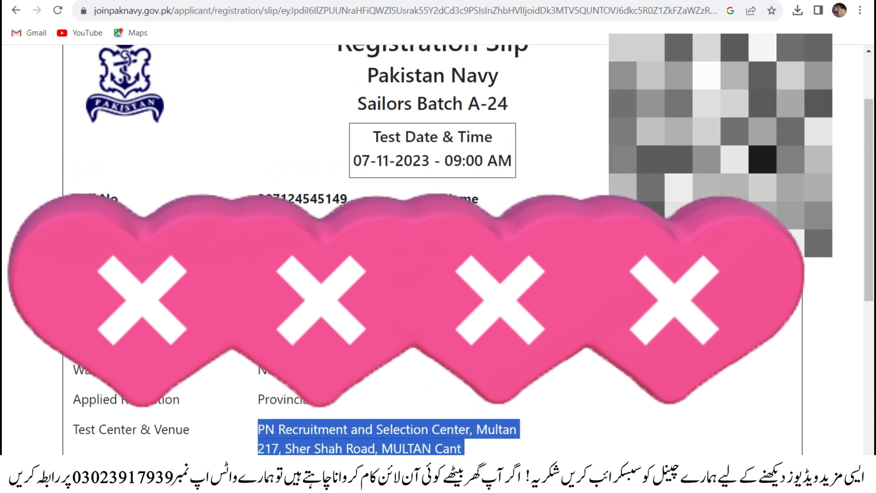
{"action": "scroll", "coordinate": [438, 247], "scroll_direction": "down", "scroll_amount": 2}
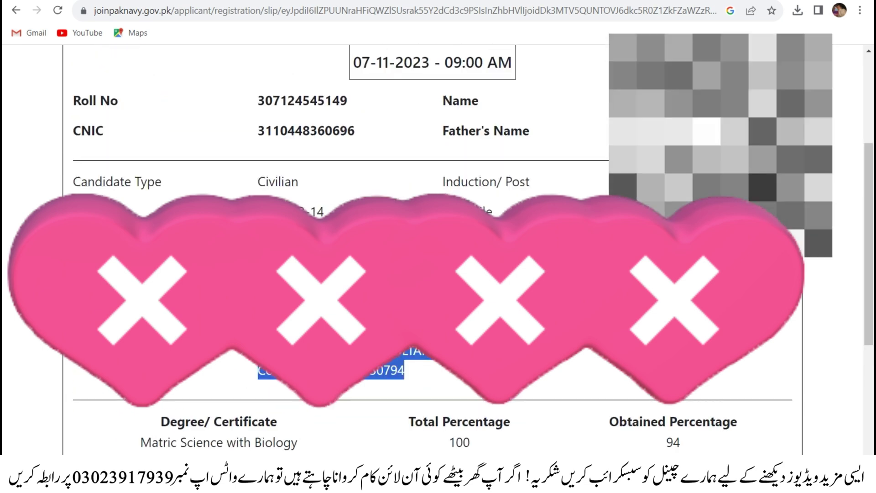
{"action": "scroll", "coordinate": [439, 247], "scroll_direction": "up", "scroll_amount": 3}
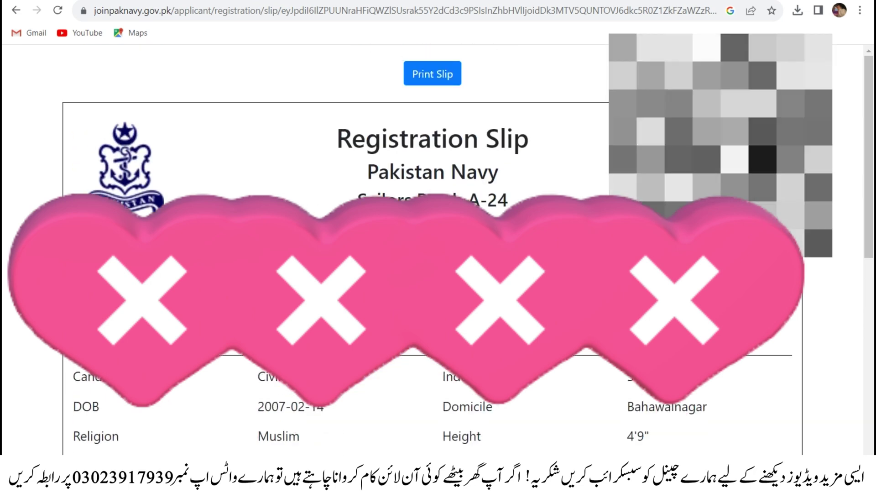
{"action": "scroll", "coordinate": [438, 247], "scroll_direction": "down", "scroll_amount": 8}
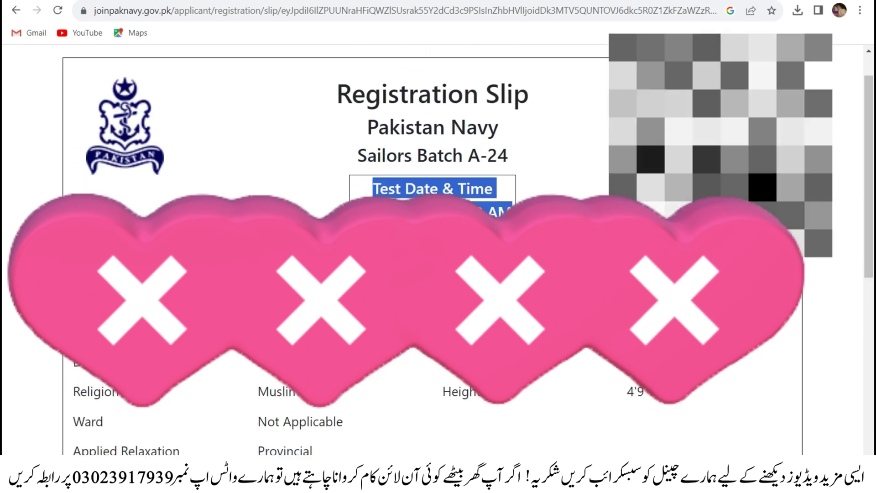
{"action": "scroll", "coordinate": [438, 246], "scroll_direction": "up", "scroll_amount": 3}
{"action": "scroll", "coordinate": [438, 246], "scroll_direction": "up", "scroll_amount": 6}
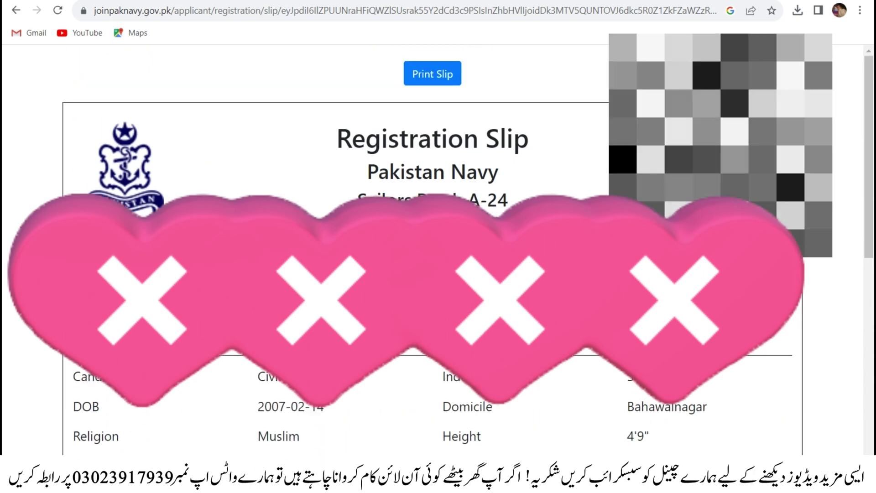
{"action": "scroll", "coordinate": [438, 247], "scroll_direction": "down", "scroll_amount": 5}
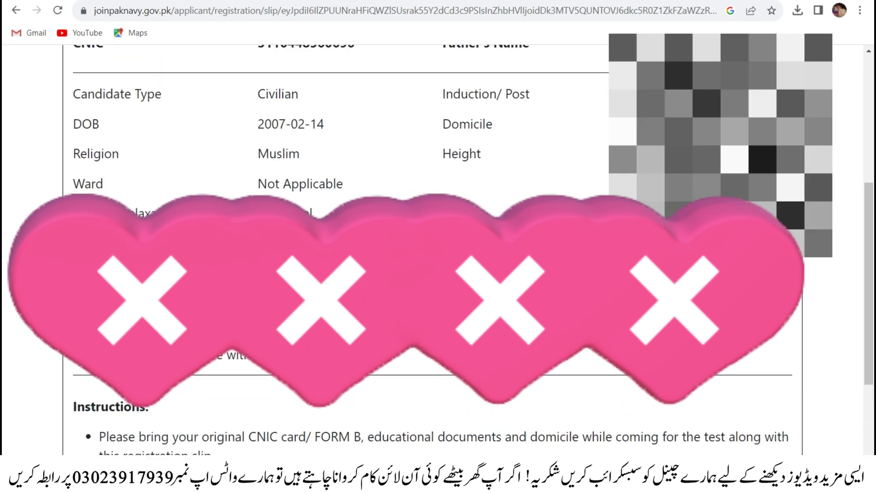
{"action": "scroll", "coordinate": [438, 247], "scroll_direction": "up", "scroll_amount": 5}
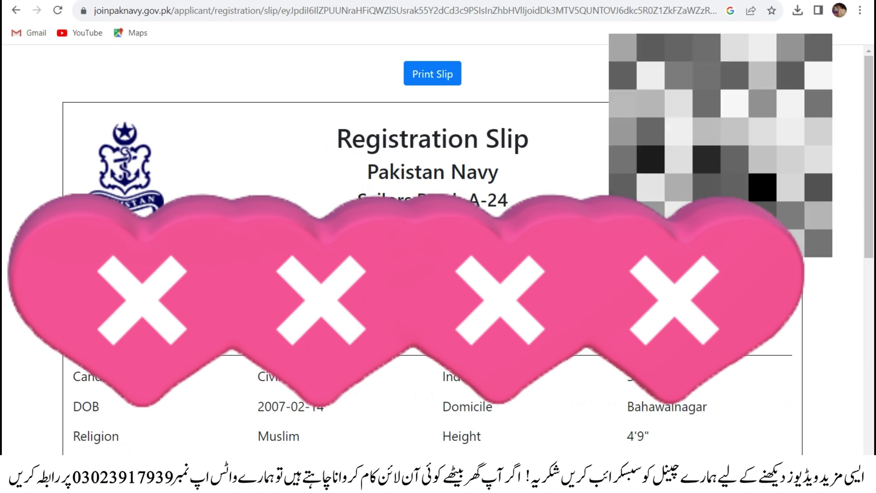